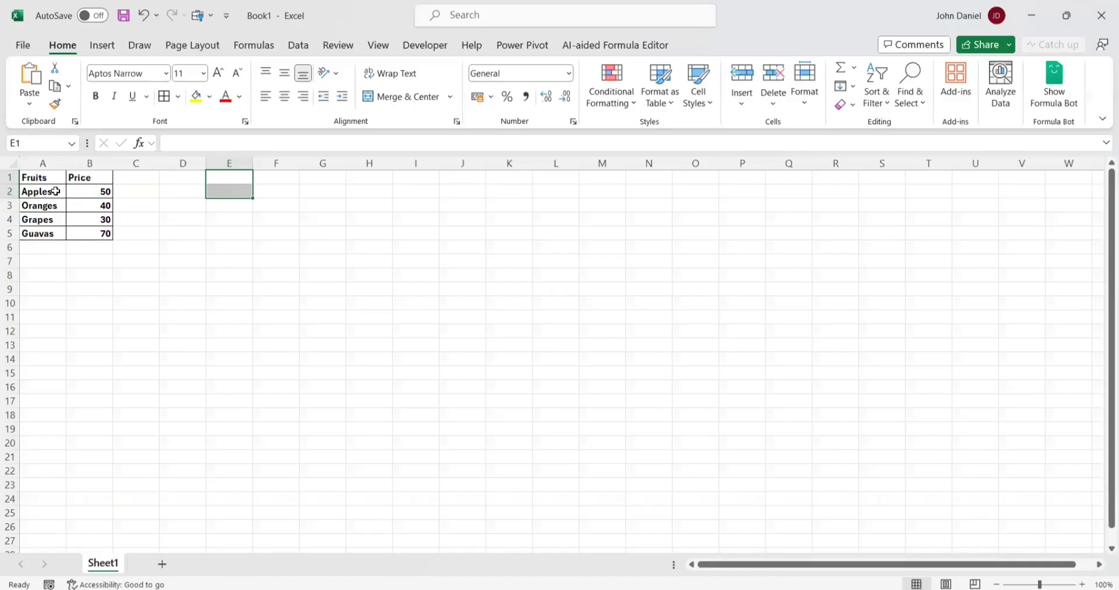
left_click(45, 179)
left_click(77, 177)
left_click(47, 194)
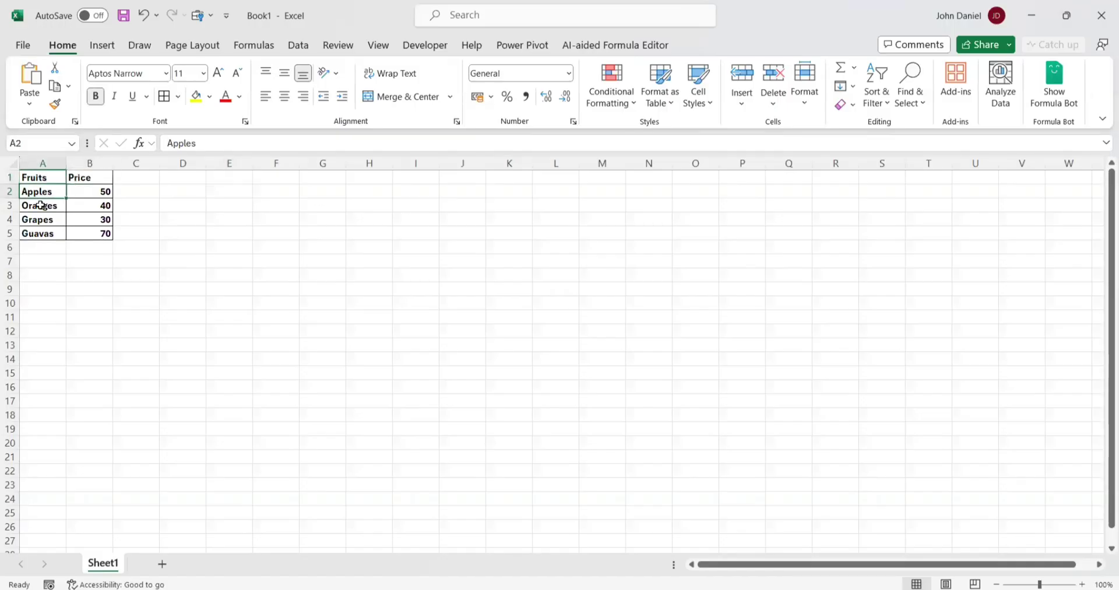
left_click(41, 205)
left_click(37, 235)
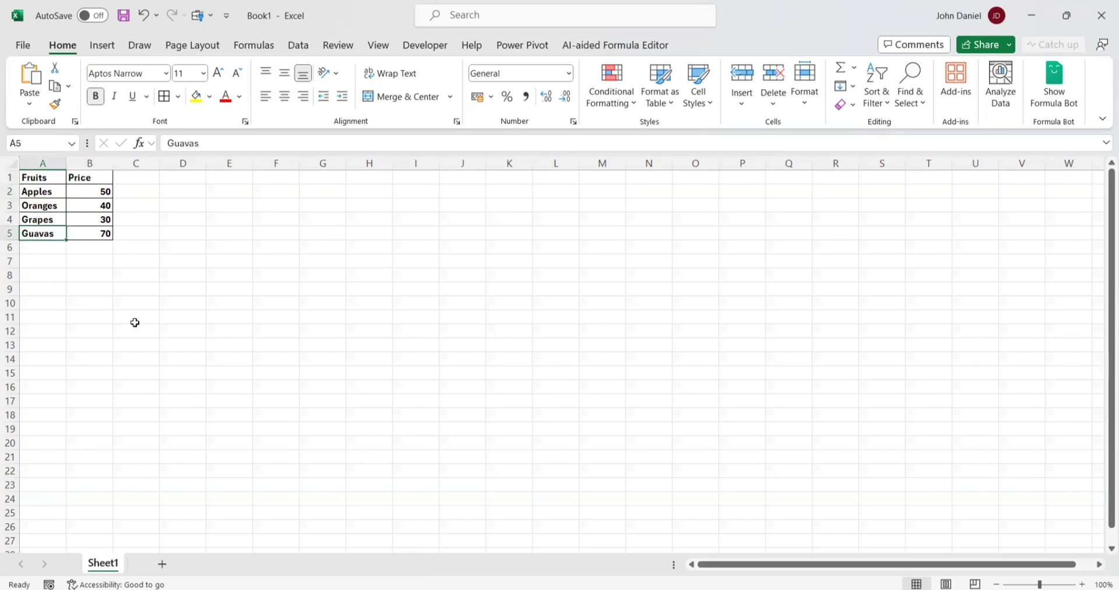
left_click(105, 193)
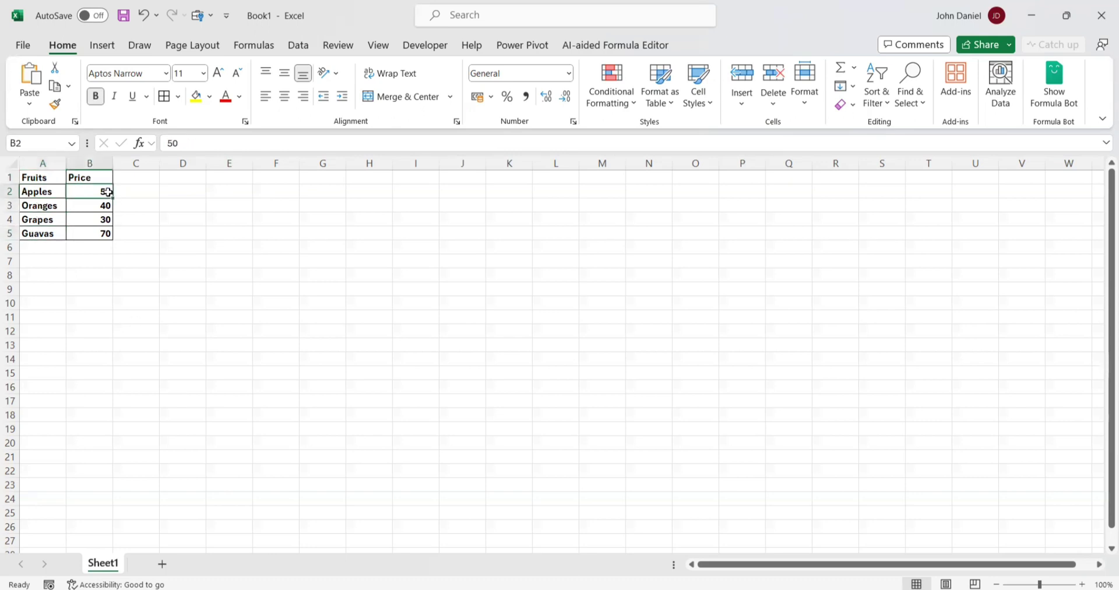
left_click(242, 176)
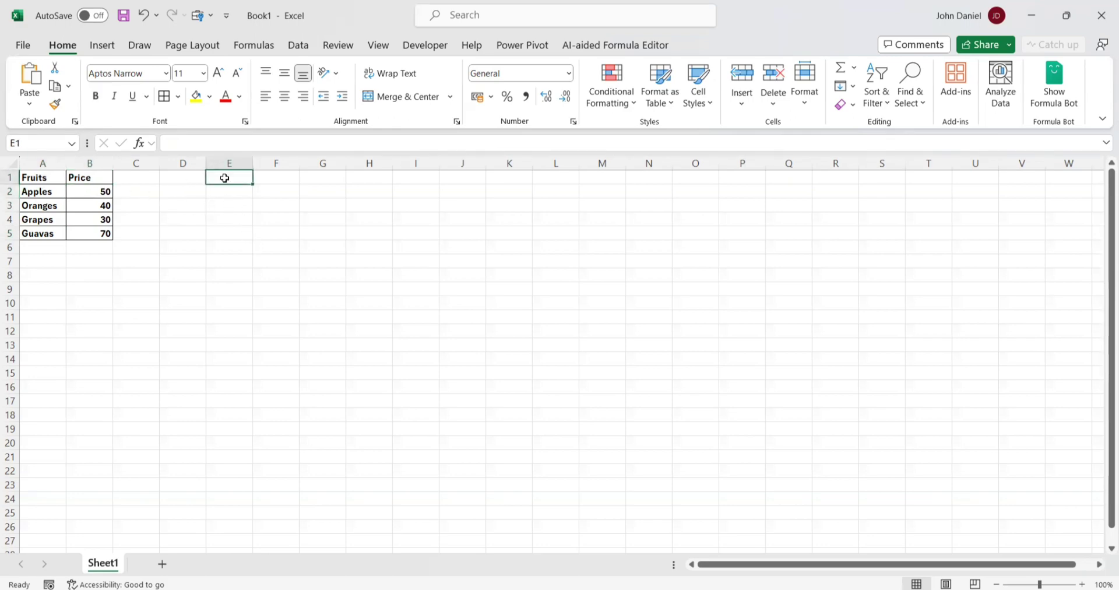
type("F")
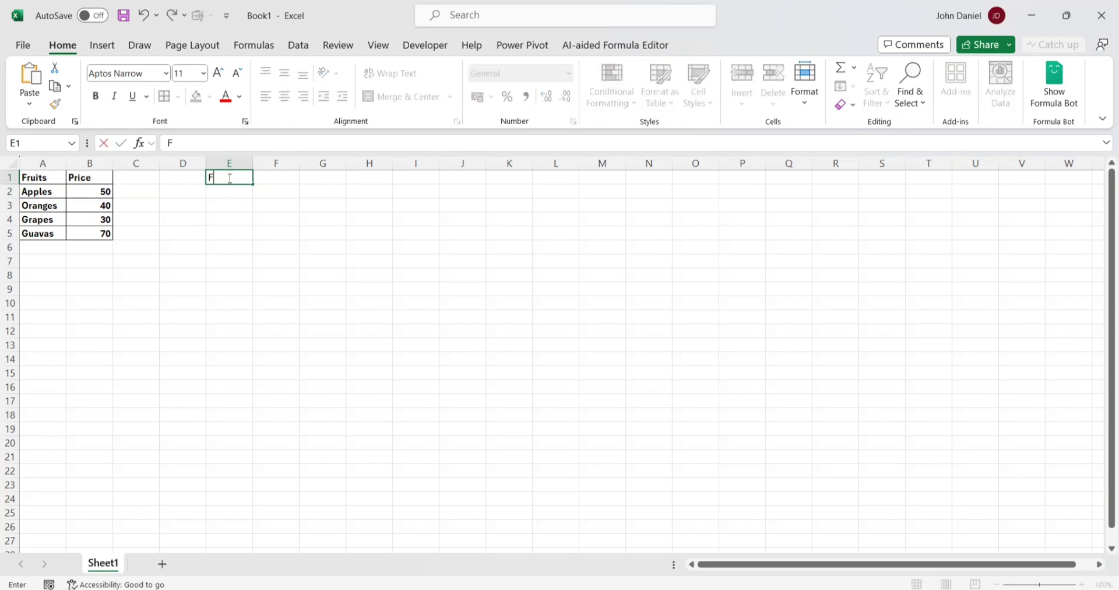
type("ruits")
key("Return")
type("Price")
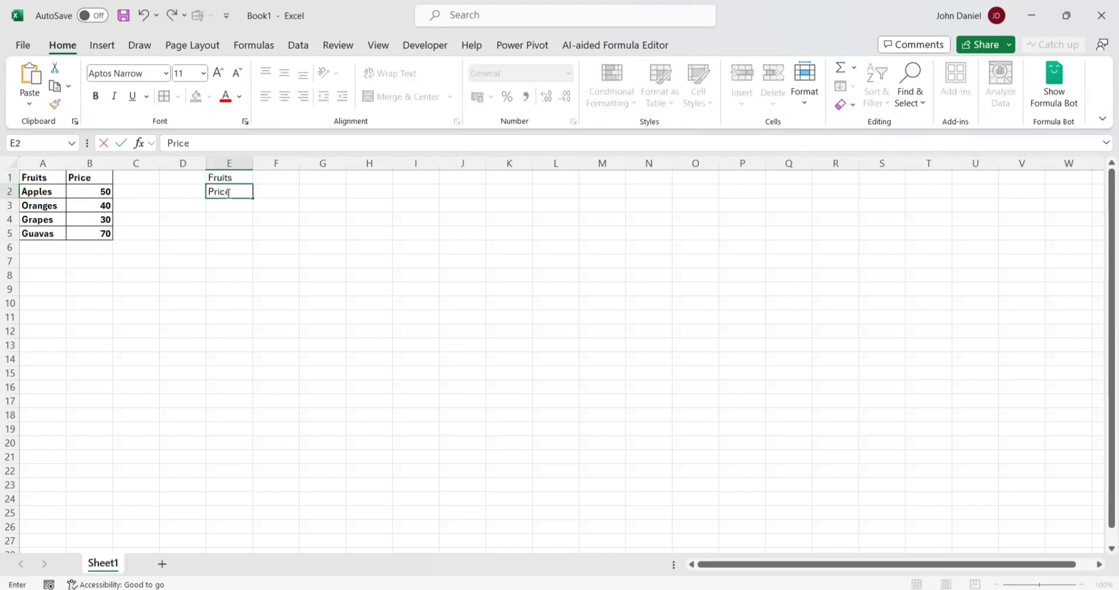
left_click(275, 176)
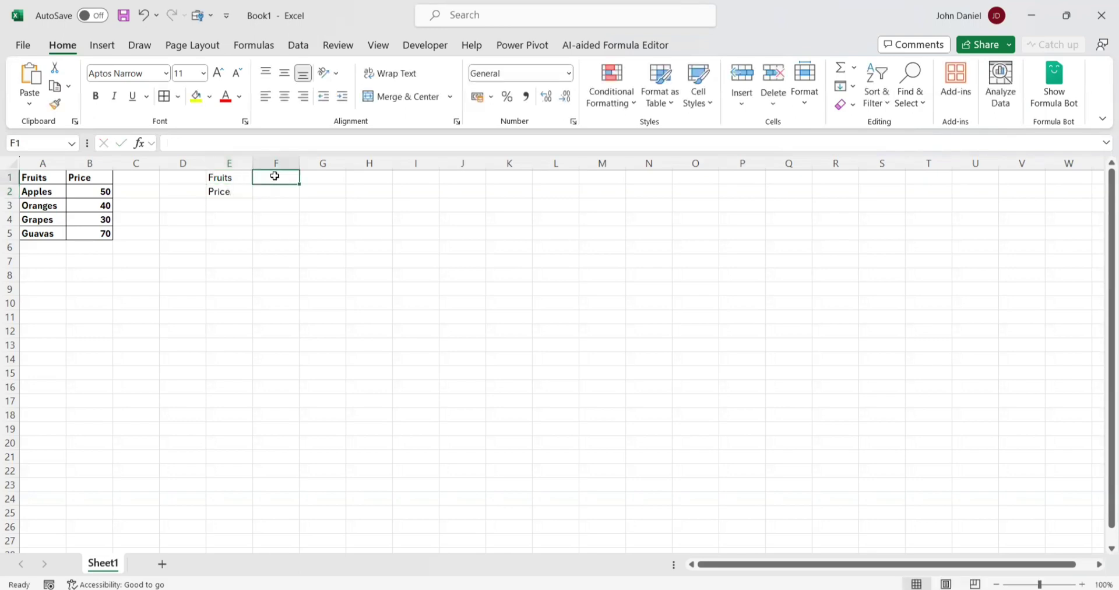
type("50")
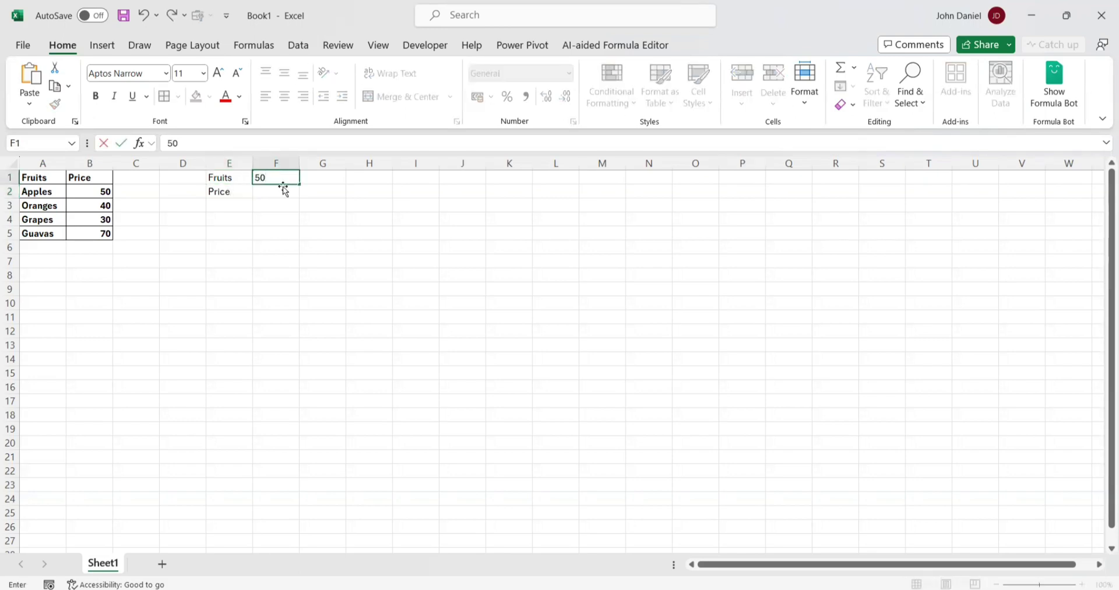
key("BackSpace")
key("BackSpace")
type("Apples")
key("Return")
type("50")
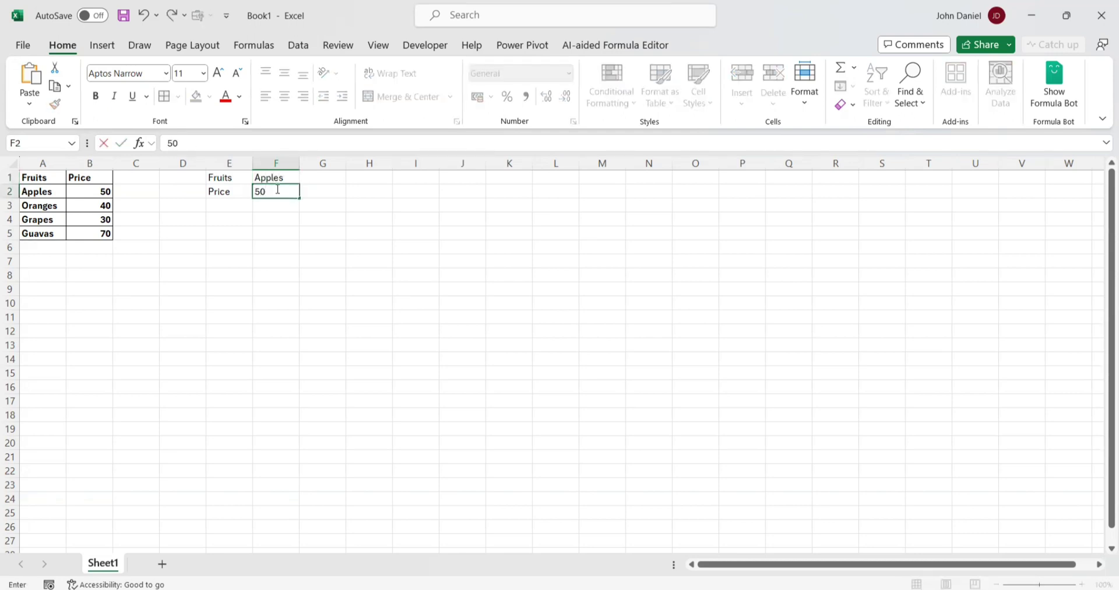
left_click(313, 180)
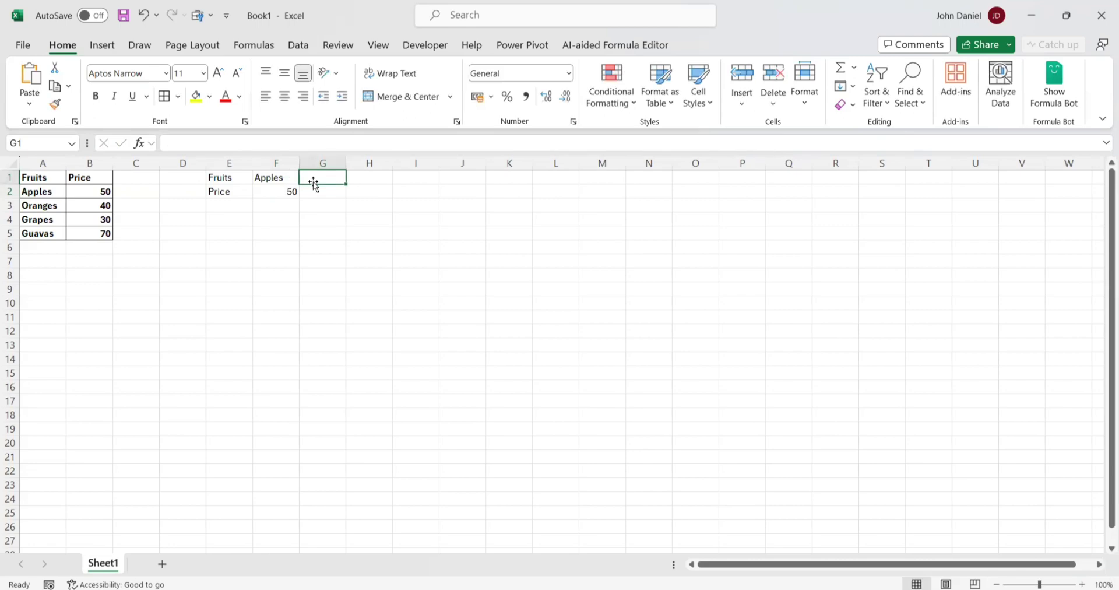
type("Orab")
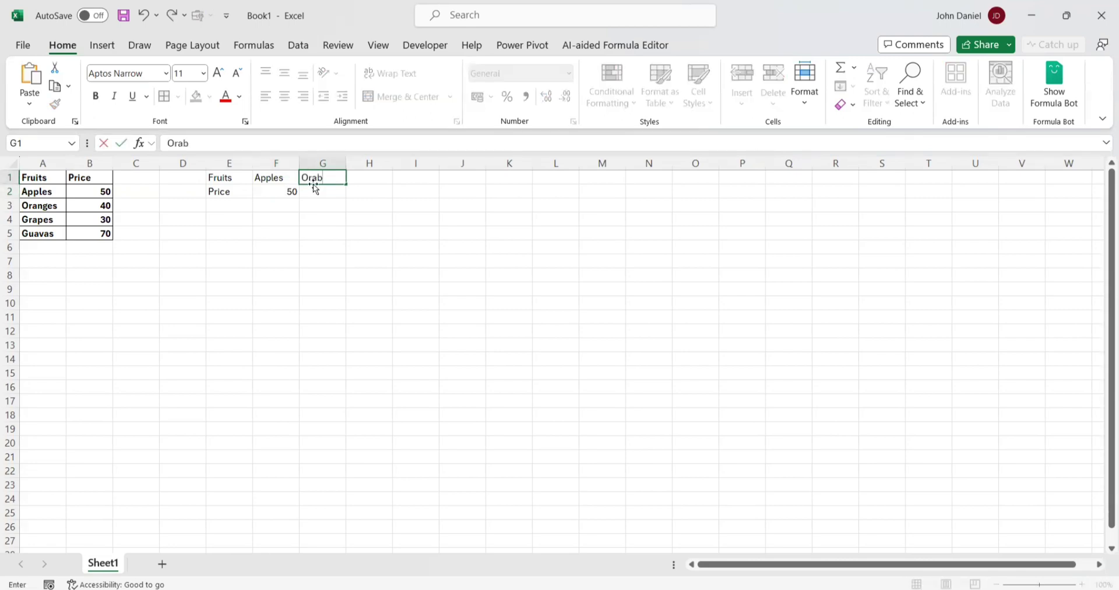
left_click(242, 176)
key("shift+Down")
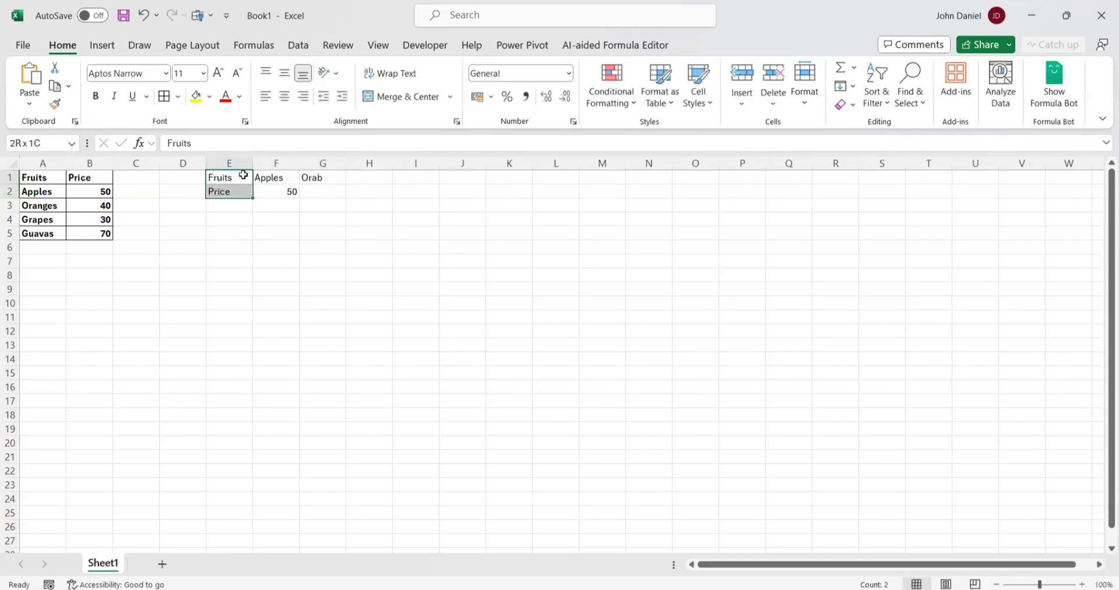
key("shift+Right")
key("shift+Right")
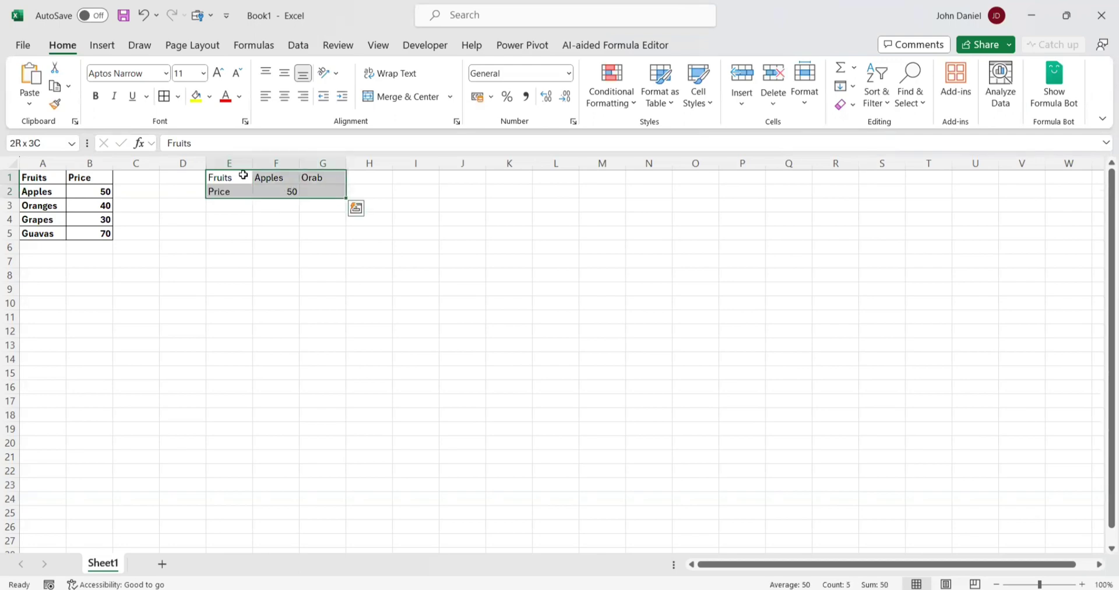
key("Delete")
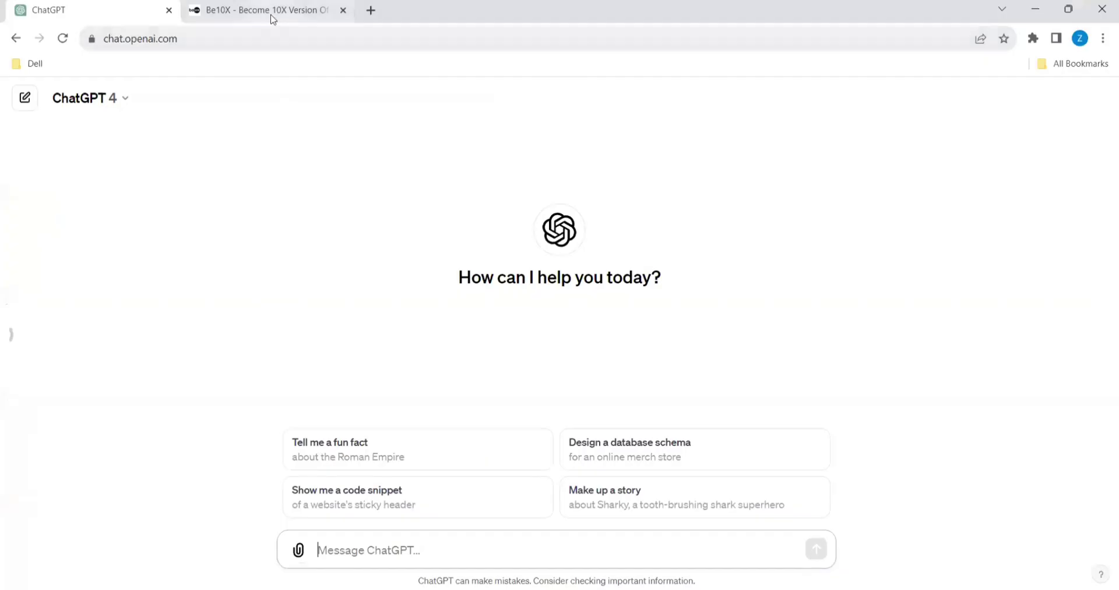
- Browse the be10x.in homepage in the Be10X website tab
left_click(272, 13)
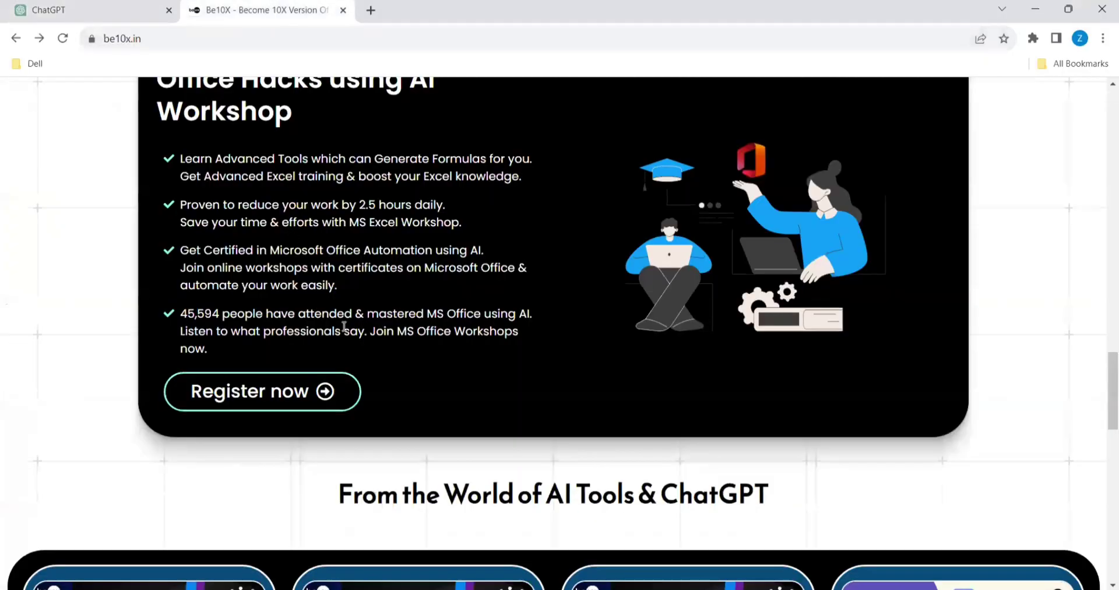
scroll(344, 326, "up", 7)
scroll(344, 326, "up", 12)
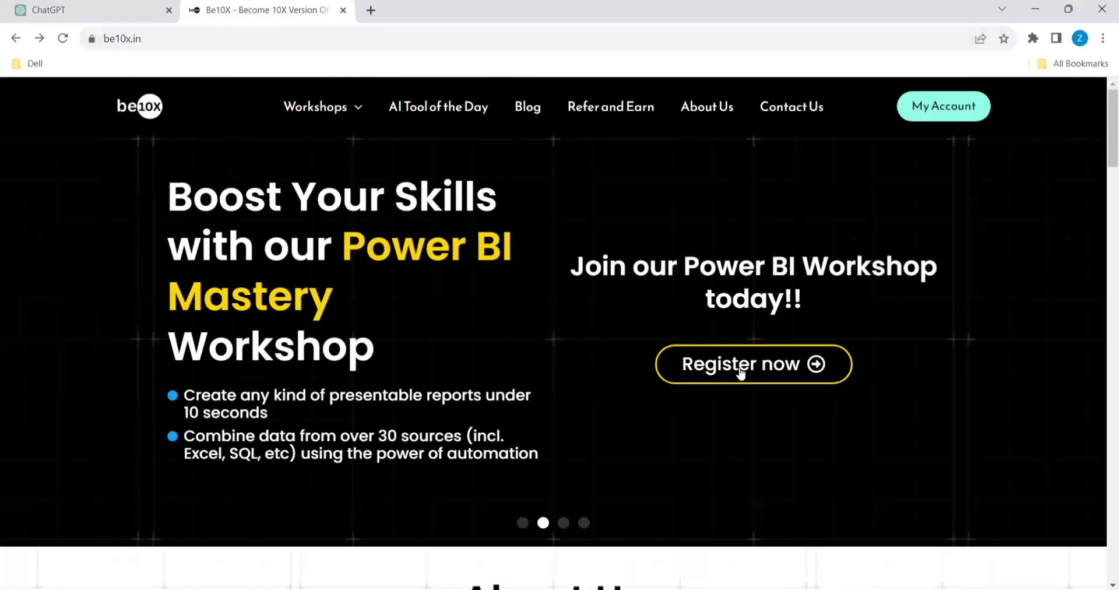
left_click(218, 36)
scroll(355, 403, "down", 10)
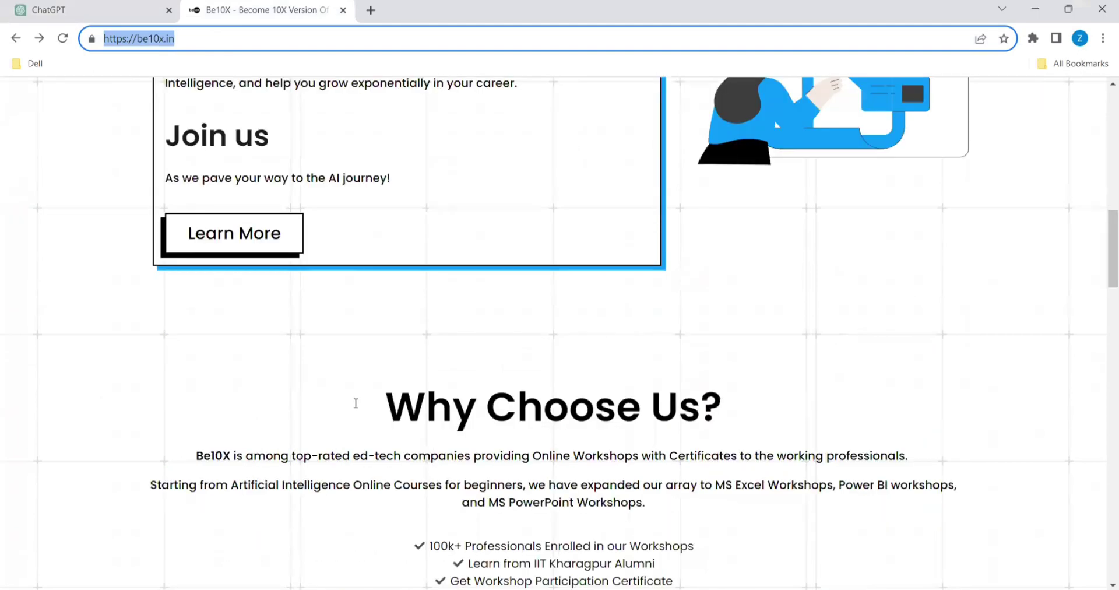
scroll(356, 403, "down", 8)
scroll(355, 403, "up", 1)
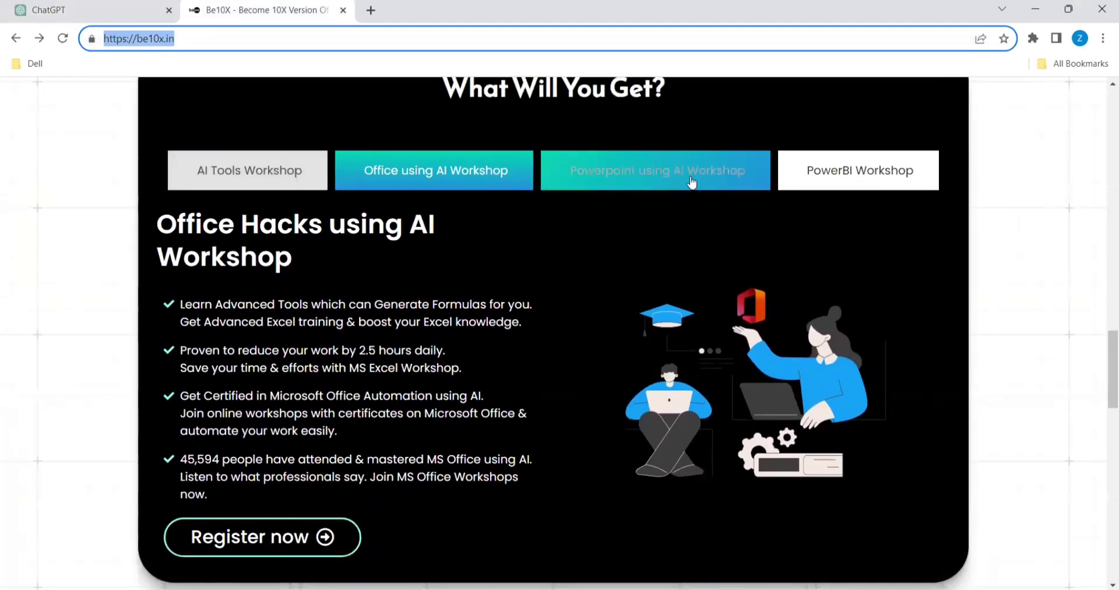
left_click(437, 171)
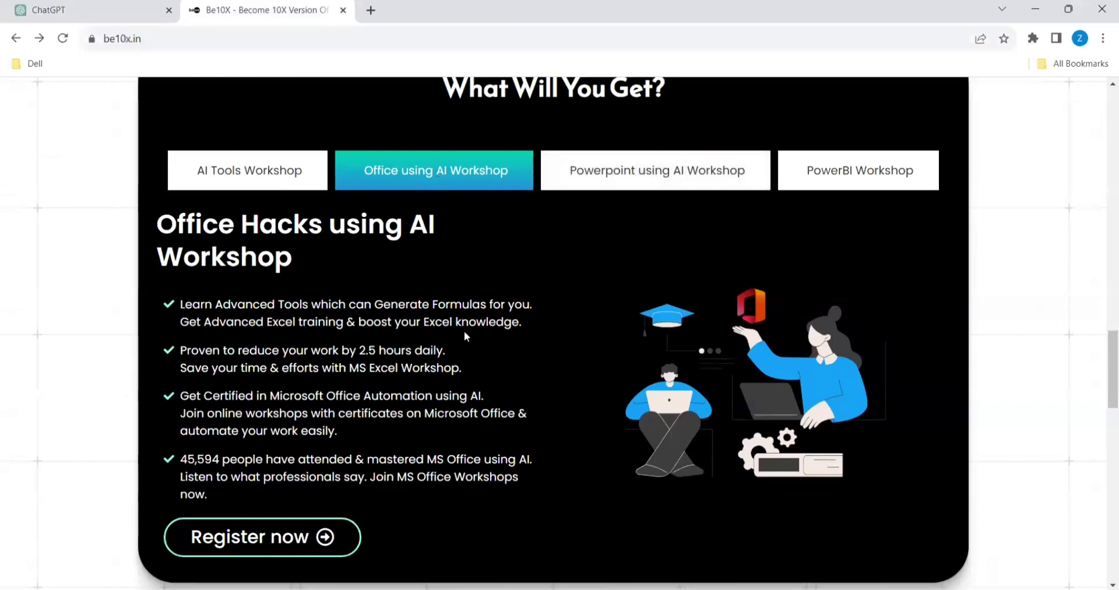
- Open and scroll the Office Hacks using AI Workshop registration page, then return to ChatGPT
left_click(278, 537)
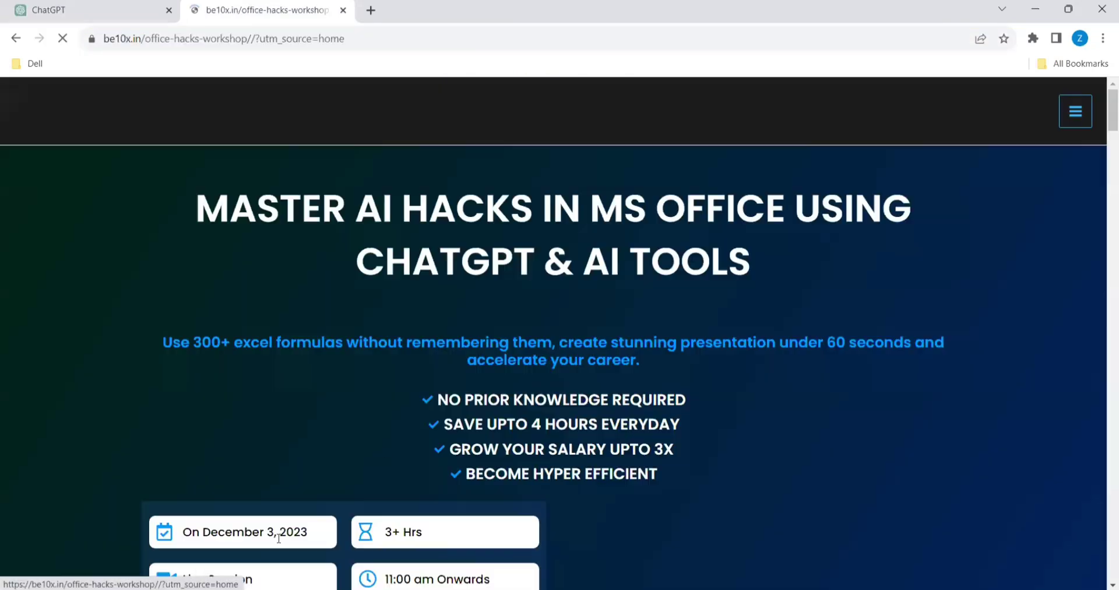
scroll(497, 372, "down", 3)
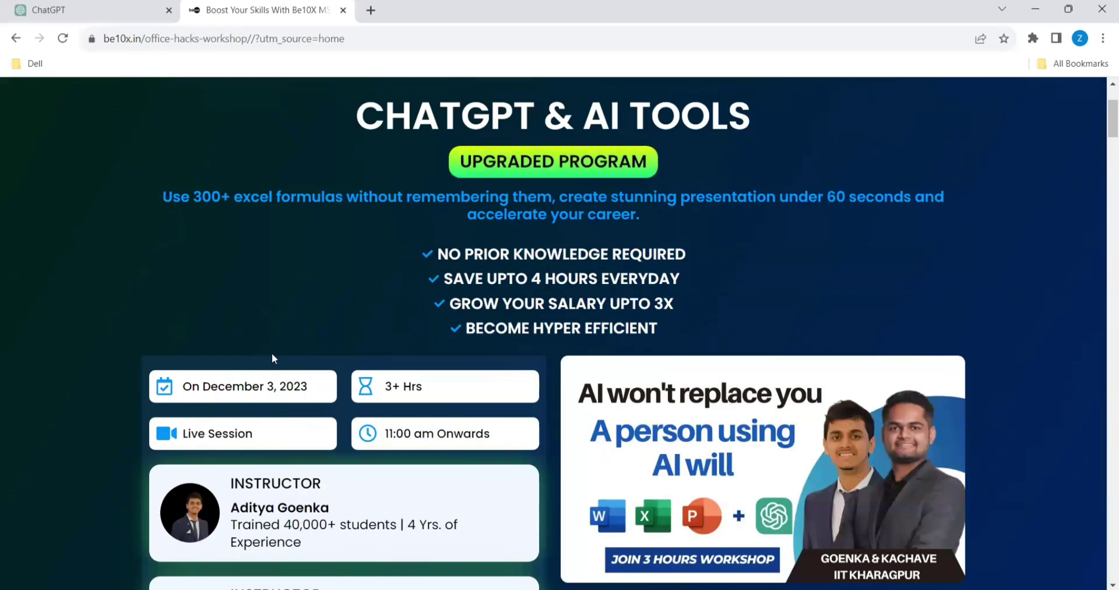
scroll(327, 313, "down", 10)
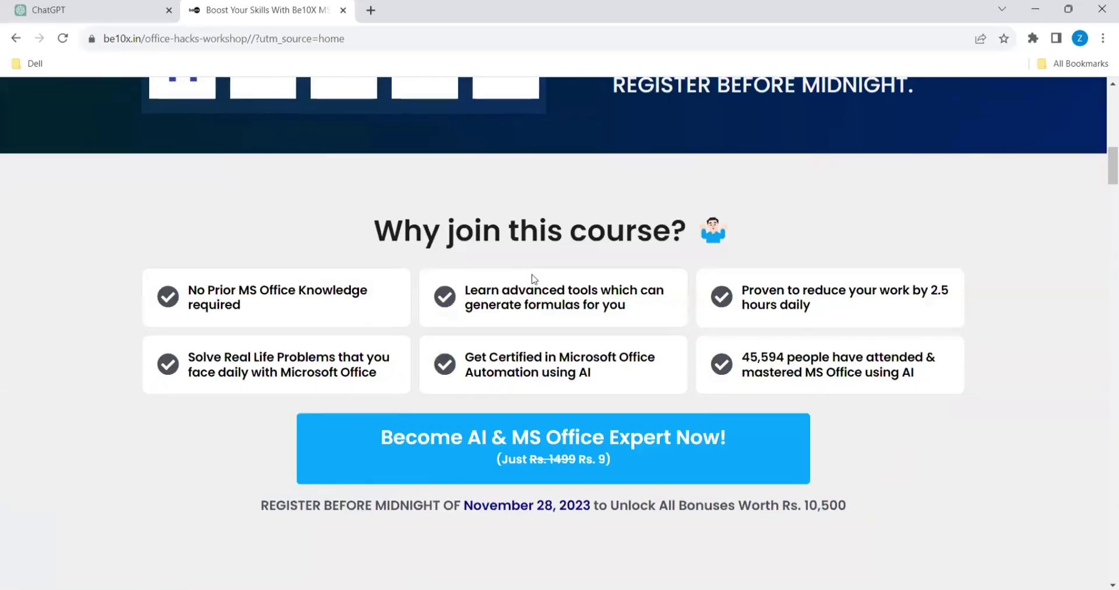
scroll(606, 280, "down", 11)
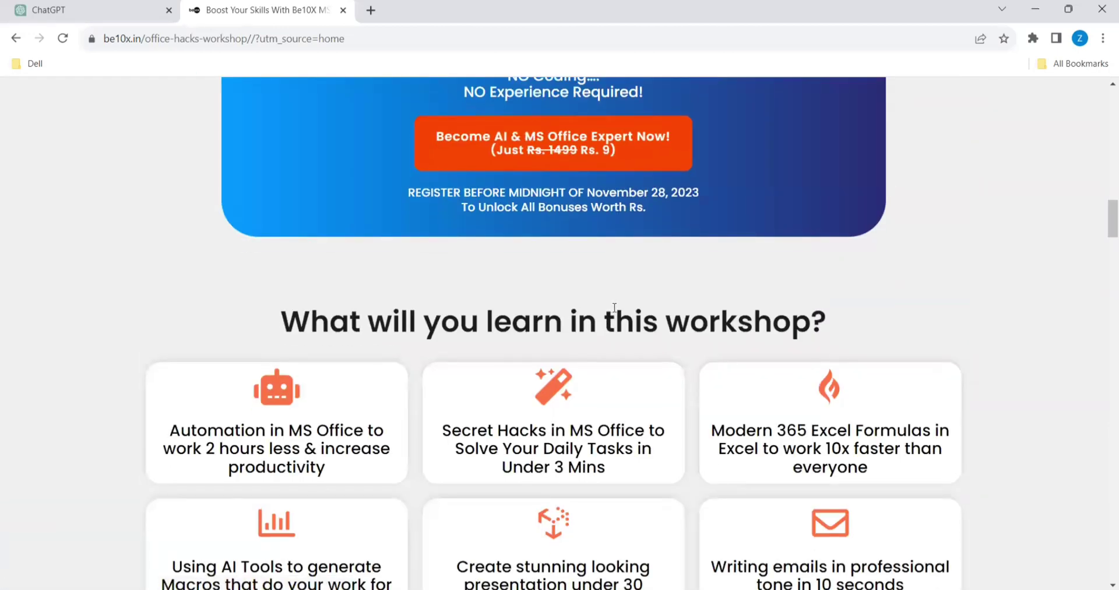
left_click(109, 12)
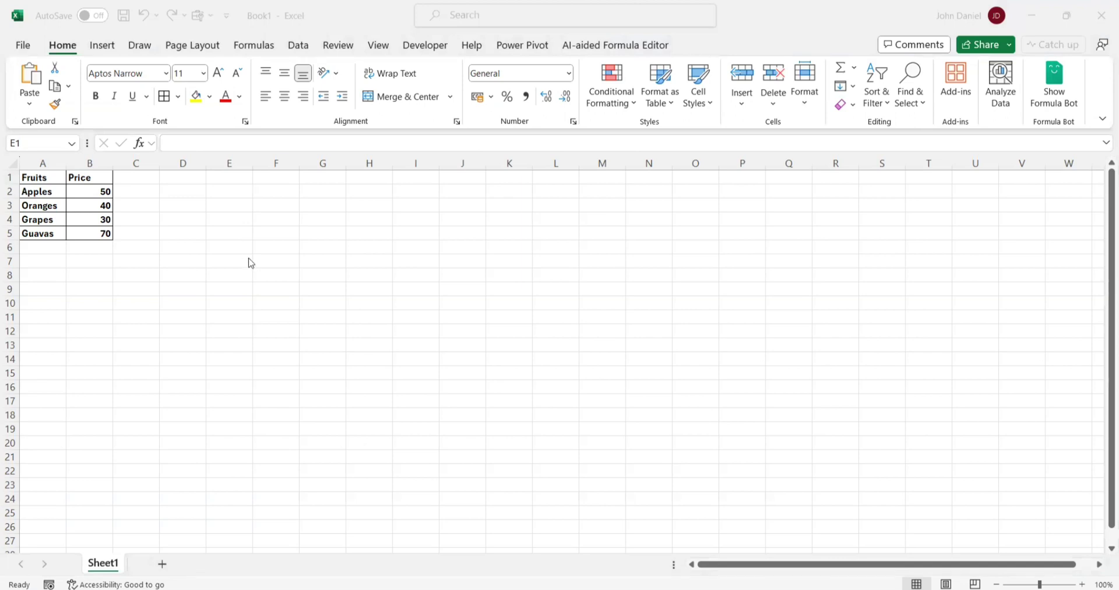
- Draft 'I have 5 rows with 2 columns from A1 to B5. Need to convert all the rows into column at', checking B5 in Excel
key("alt+Tab")
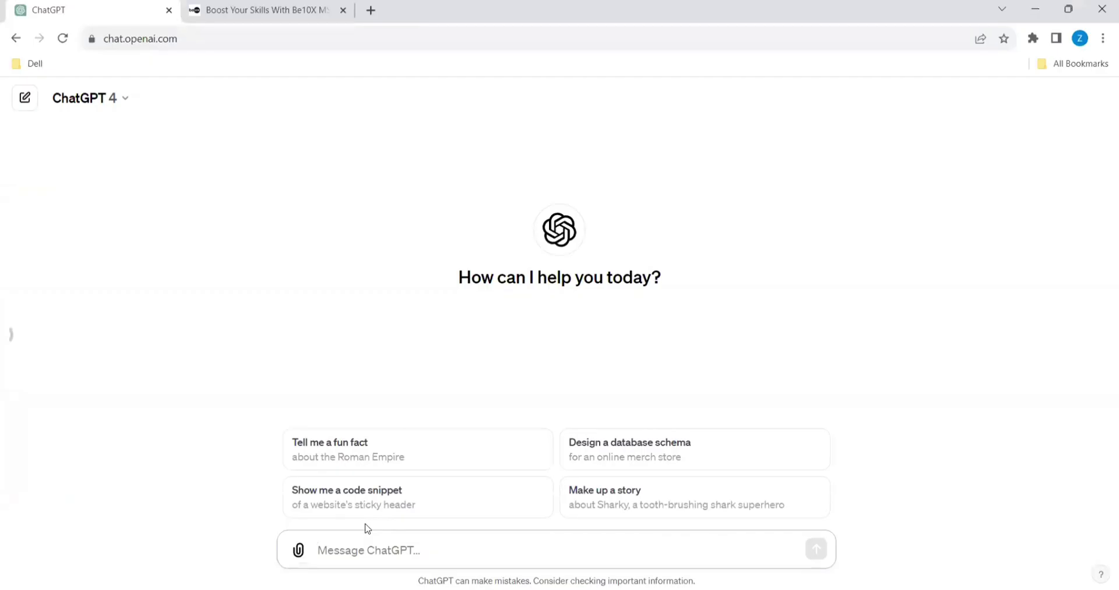
type("I have 5 rows")
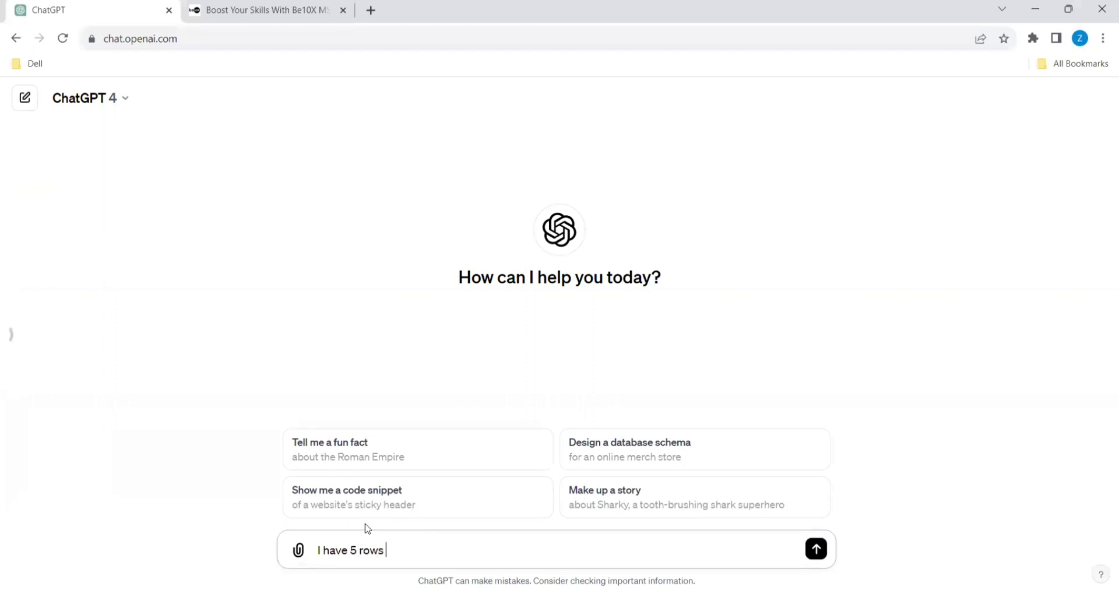
key("alt+Tab")
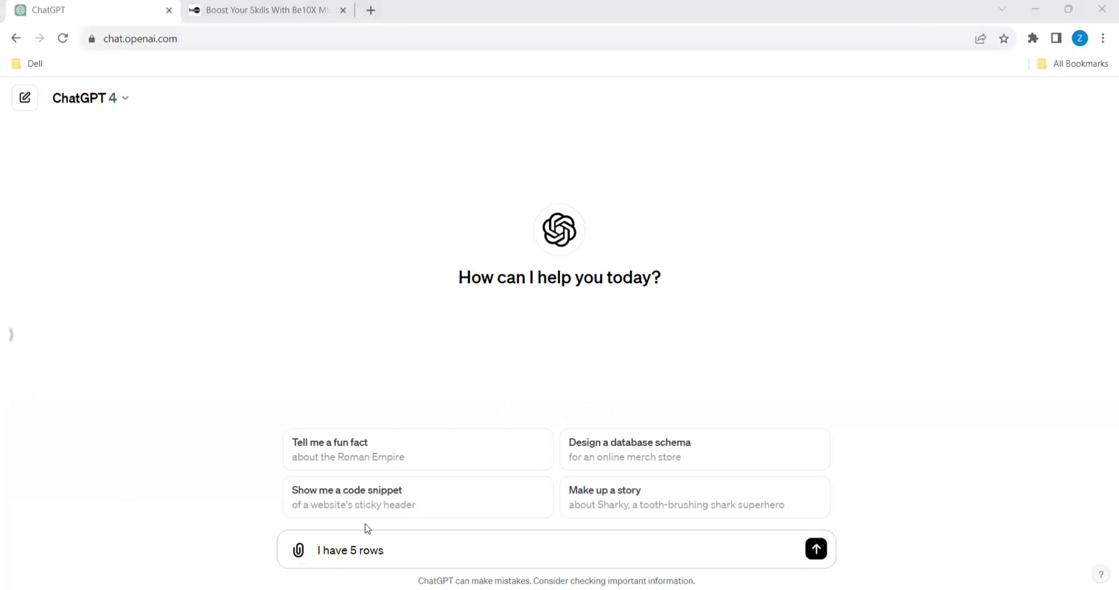
key("alt+Tab")
type("with 2 colum")
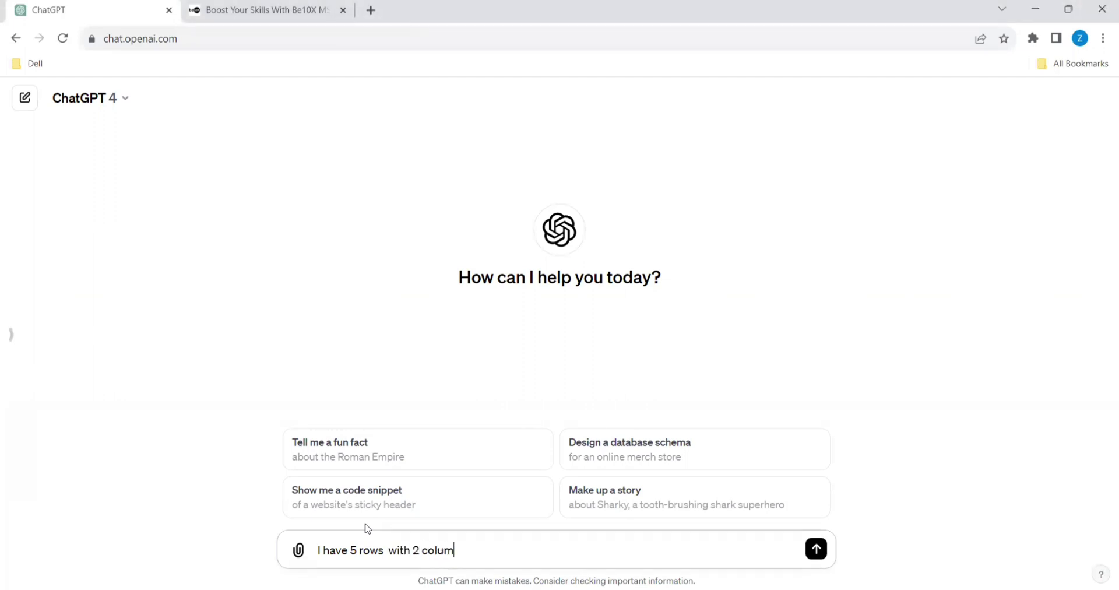
type("ns")
key("alt+Tab")
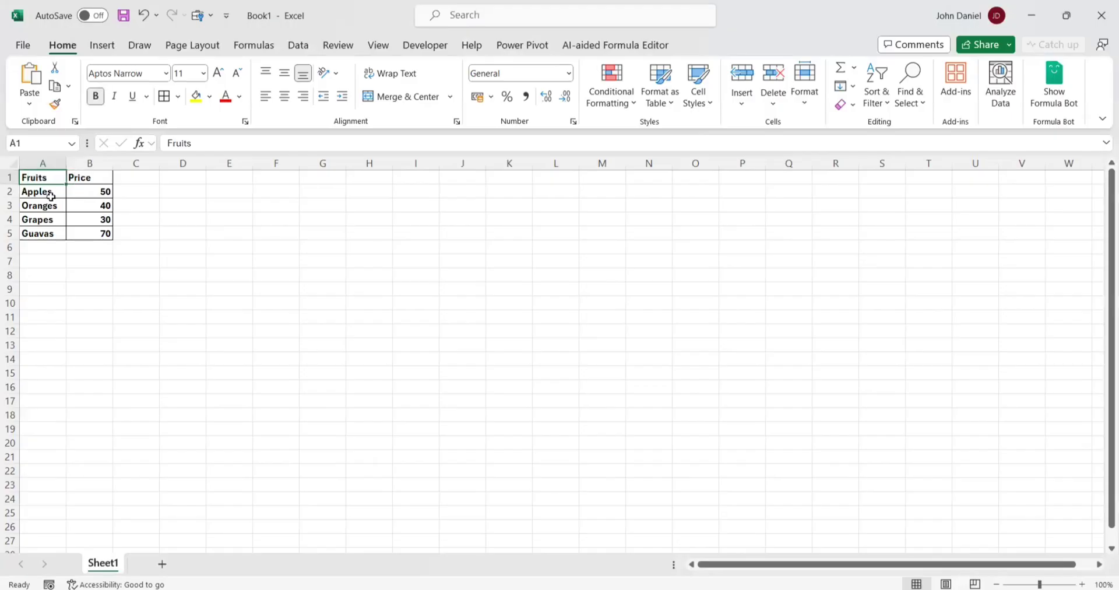
left_click(104, 234)
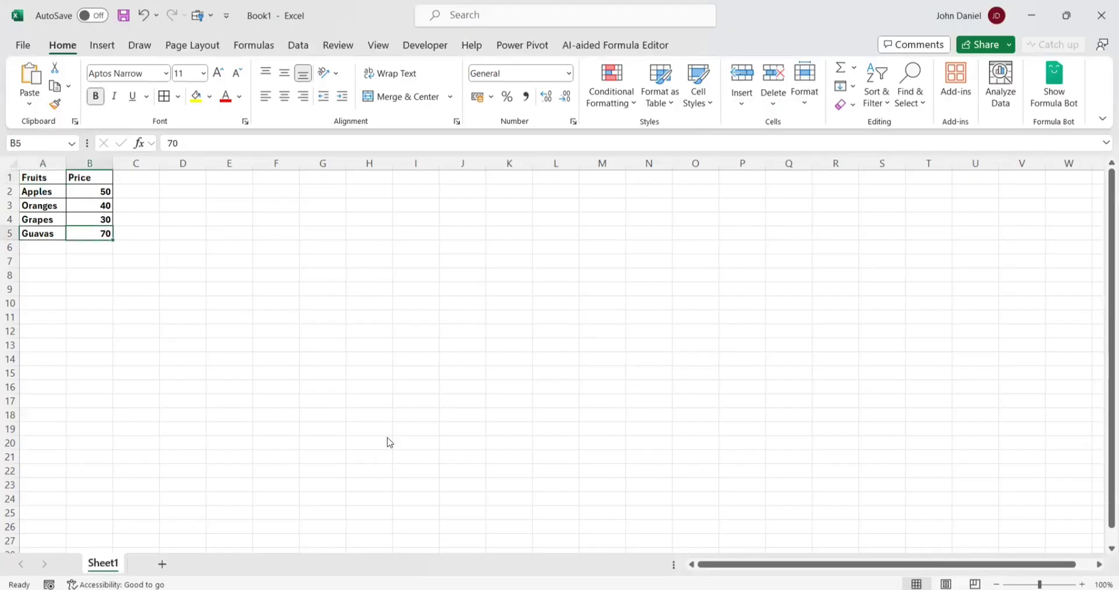
key("alt+Tab")
type("A1 to")
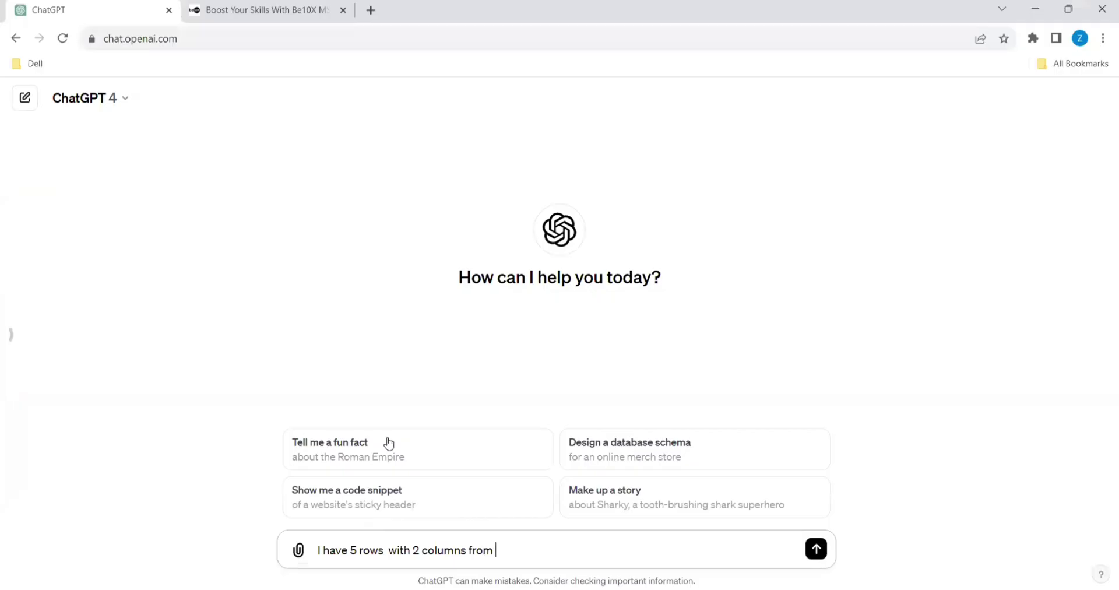
type(" B5. Need to convert")
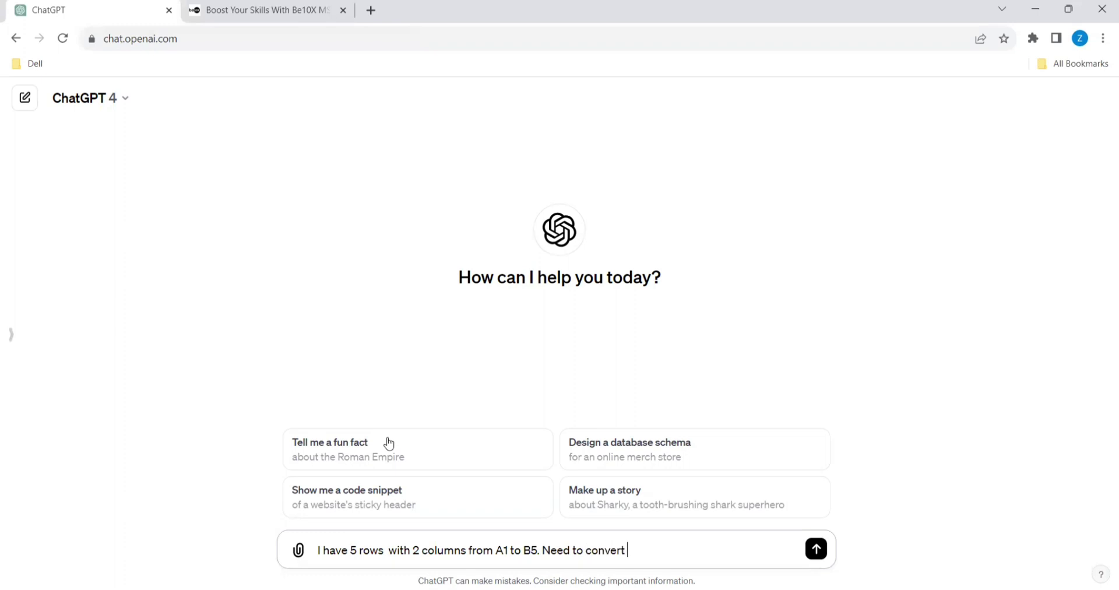
type(" all the rows into column at")
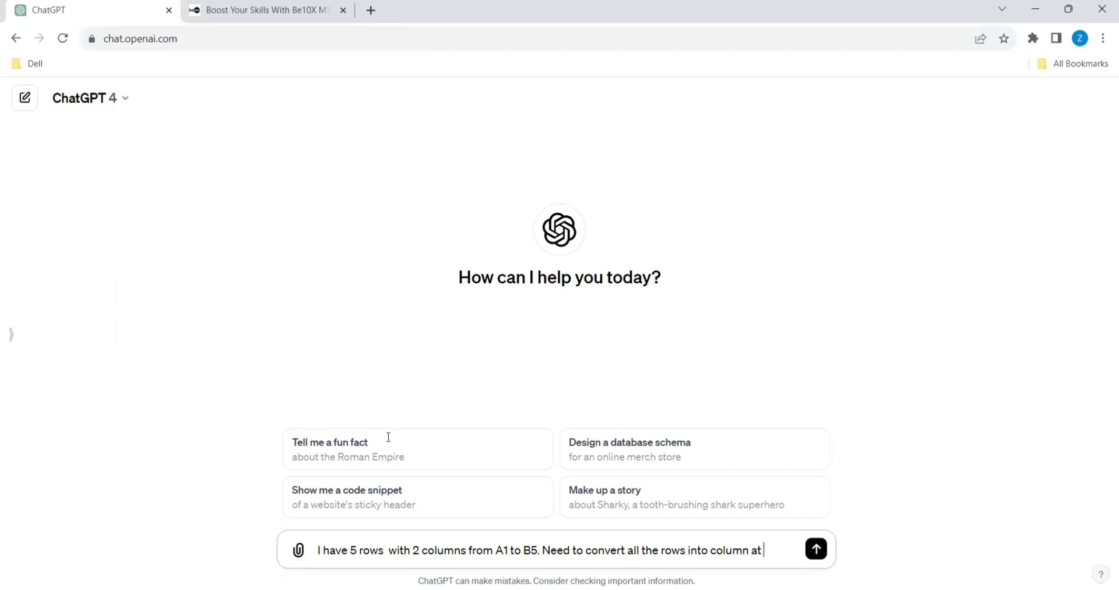
- Check in Excel that cells E1, F1 and I1 are free as the transposed destination
key("alt+Tab")
left_click(235, 175)
left_click(433, 175)
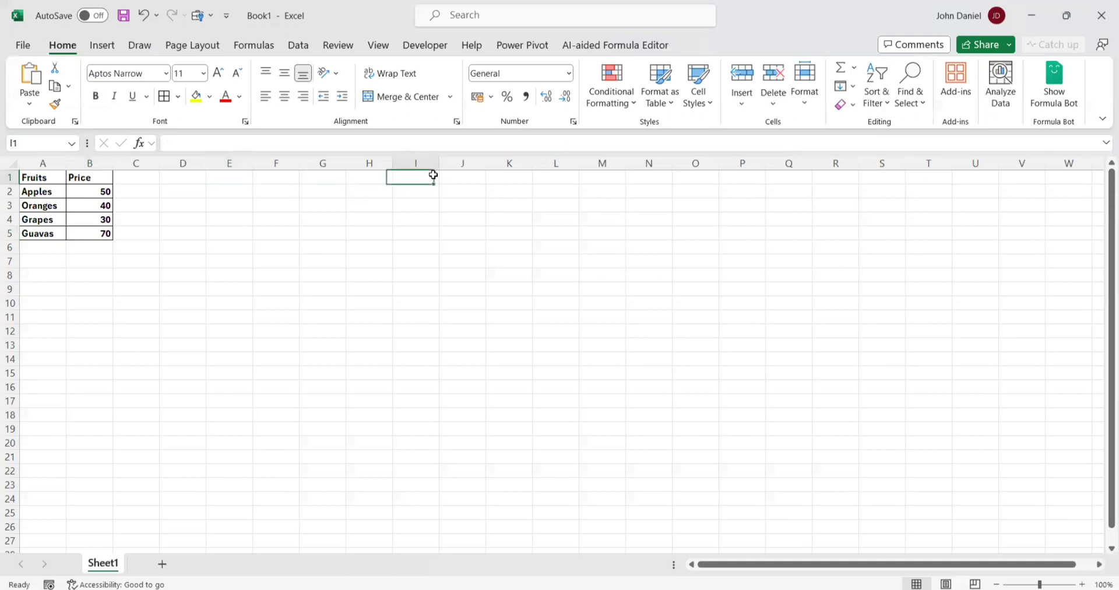
left_click(240, 179)
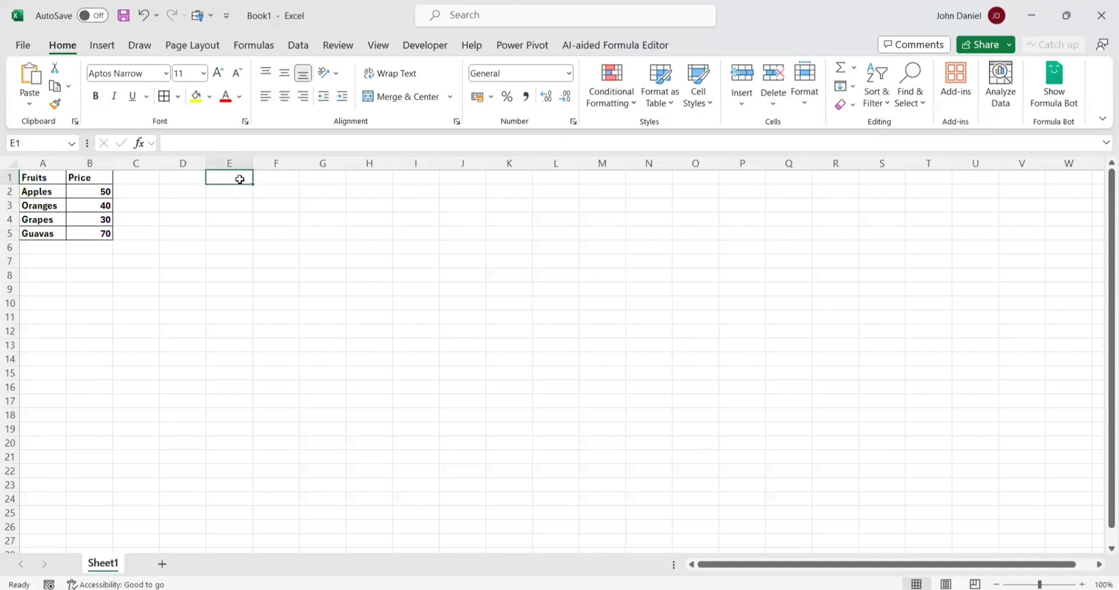
left_click(282, 178)
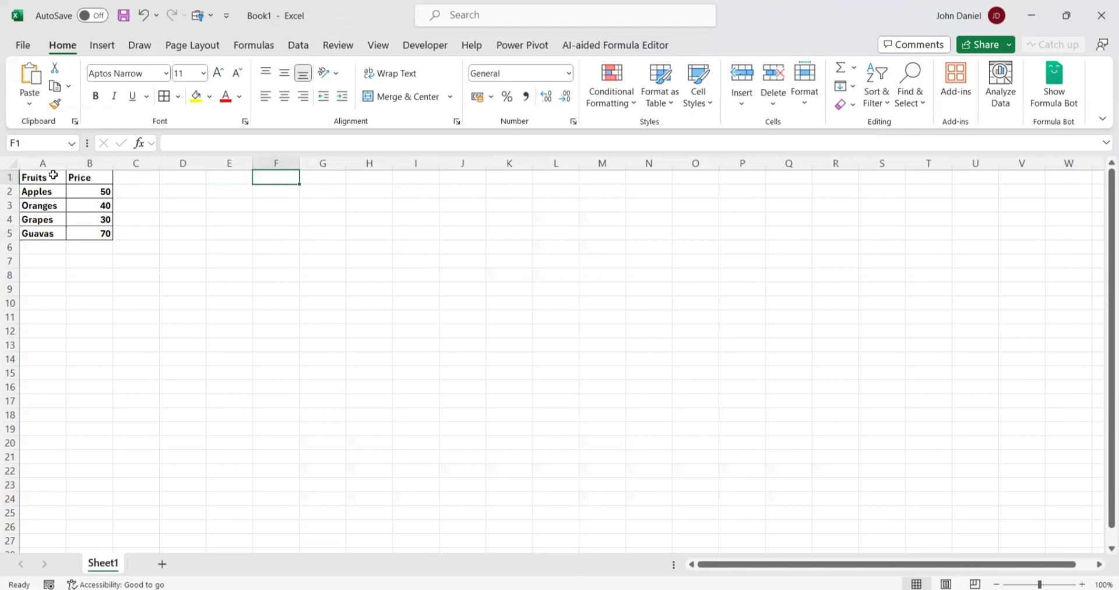
left_click(242, 178)
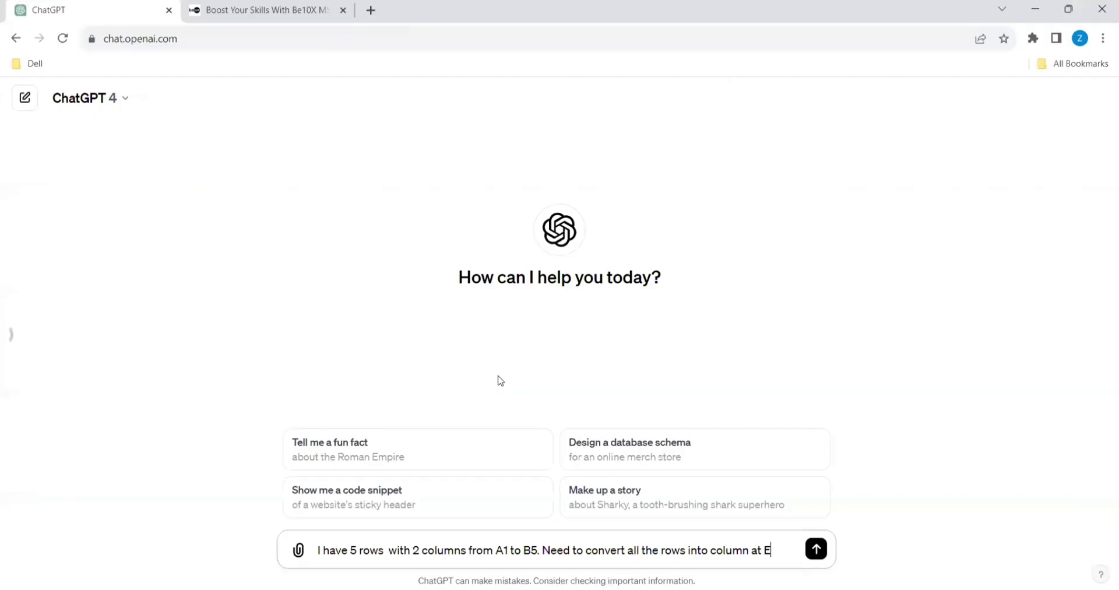
- Complete and send the prompt ending 'E1 to I2. Give the steps to change via excel transpose function'
type("1 rt")
key("BackSpace")
key("BackSpace")
type("to I2. Give the ")
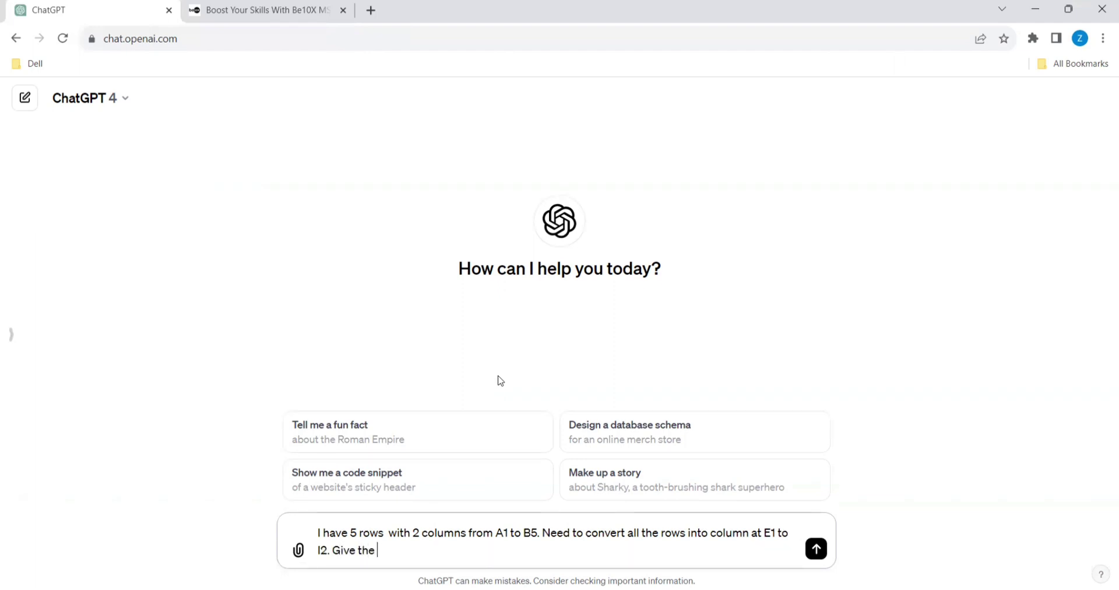
type("steps to change via ")
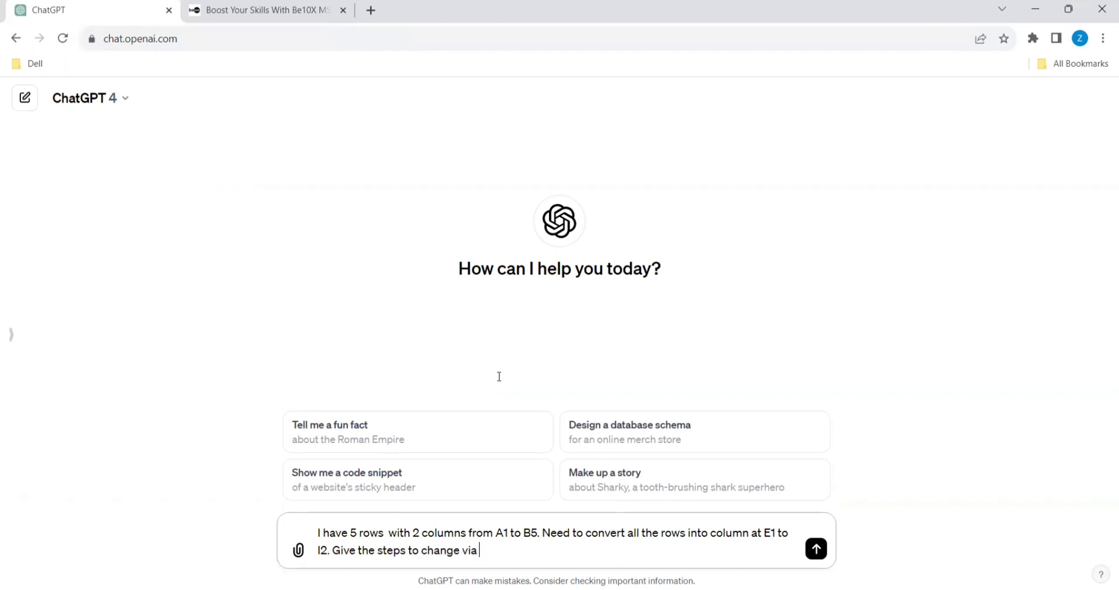
type("excel transpose fu")
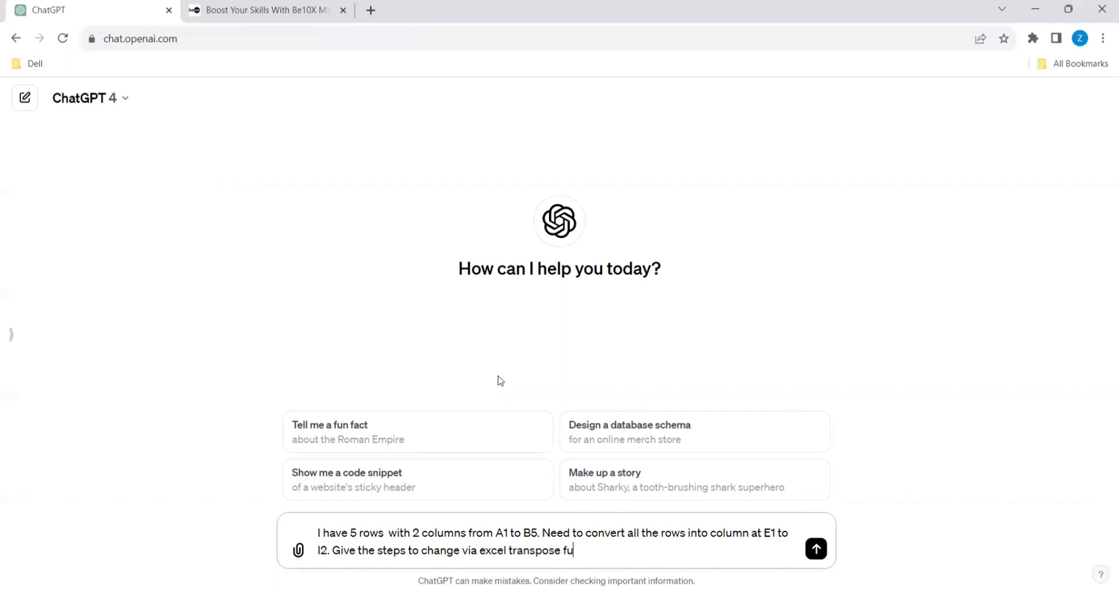
type("nction")
key("Return")
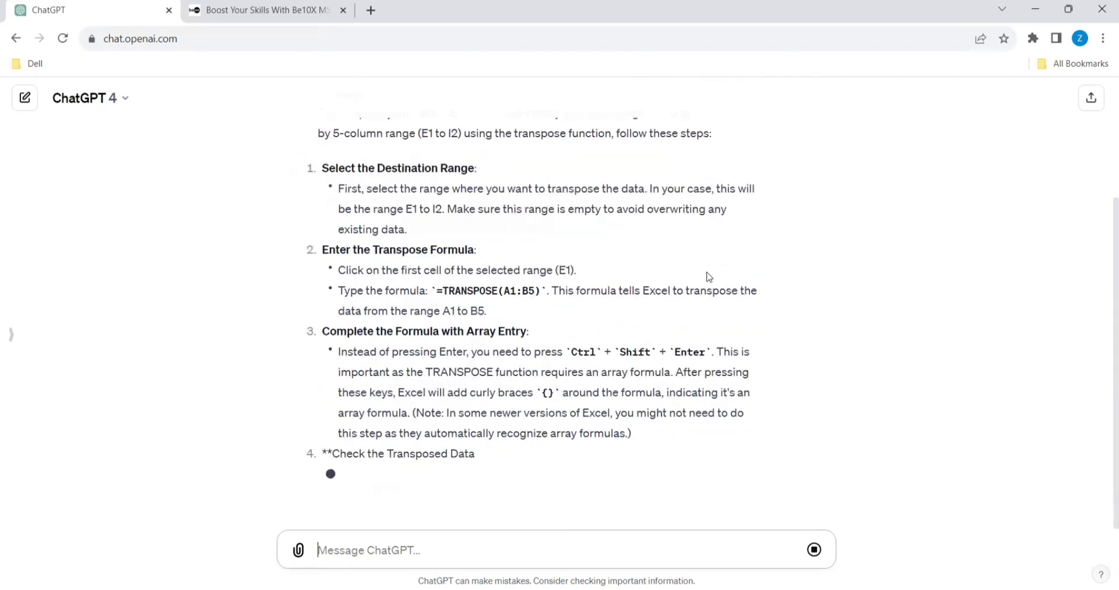
key("alt+Tab")
left_click(428, 192)
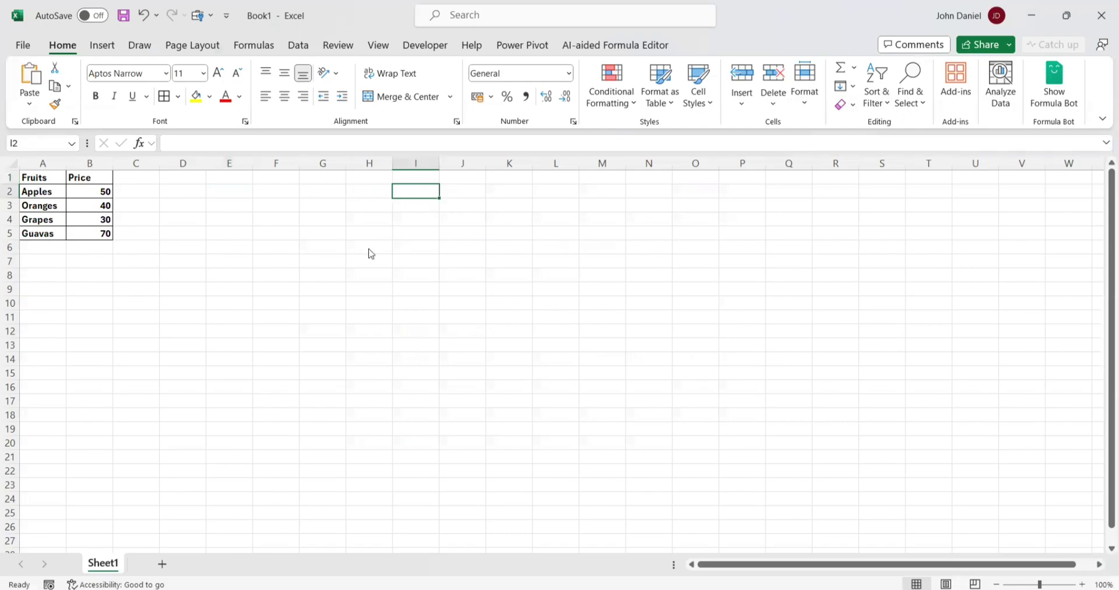
key("alt+Tab")
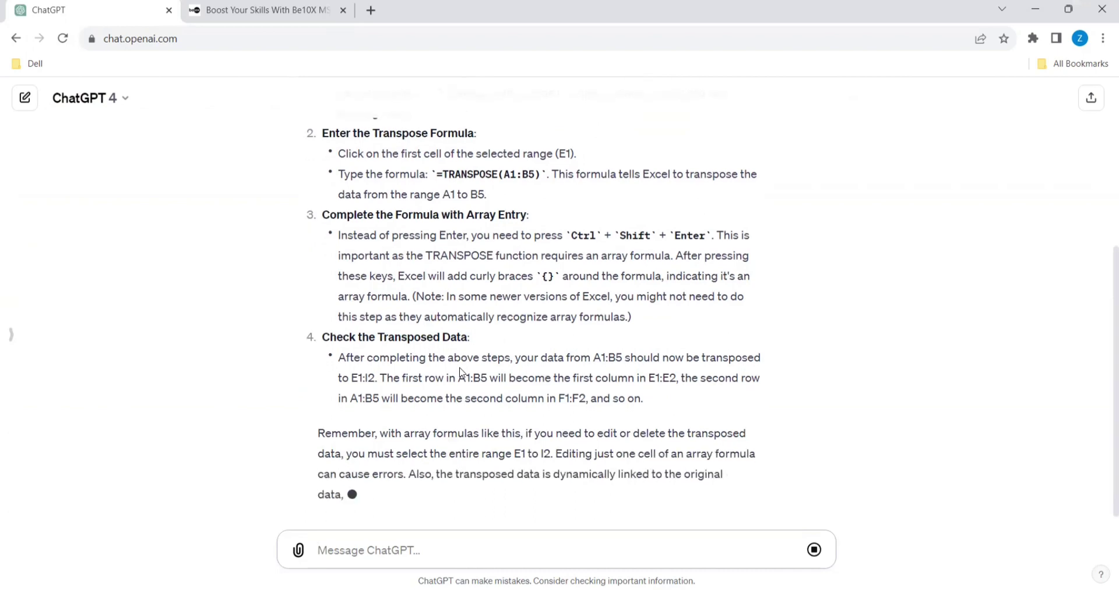
scroll(460, 368, "up", 6)
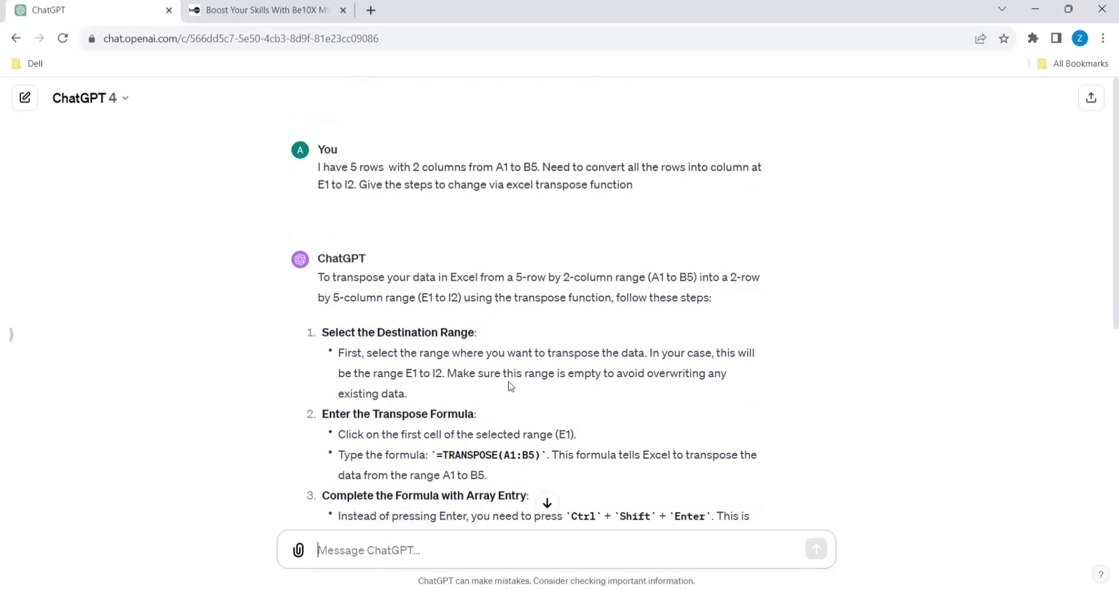
scroll(446, 374, "down", 3)
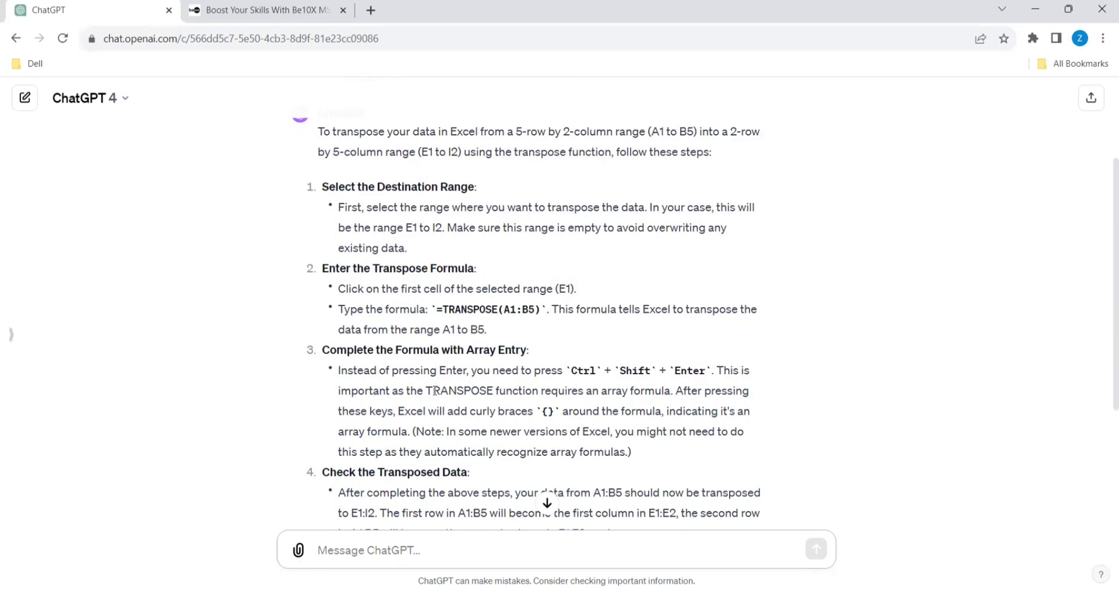
- Select E1:I2 in Excel as the destination range
key("alt+Tab")
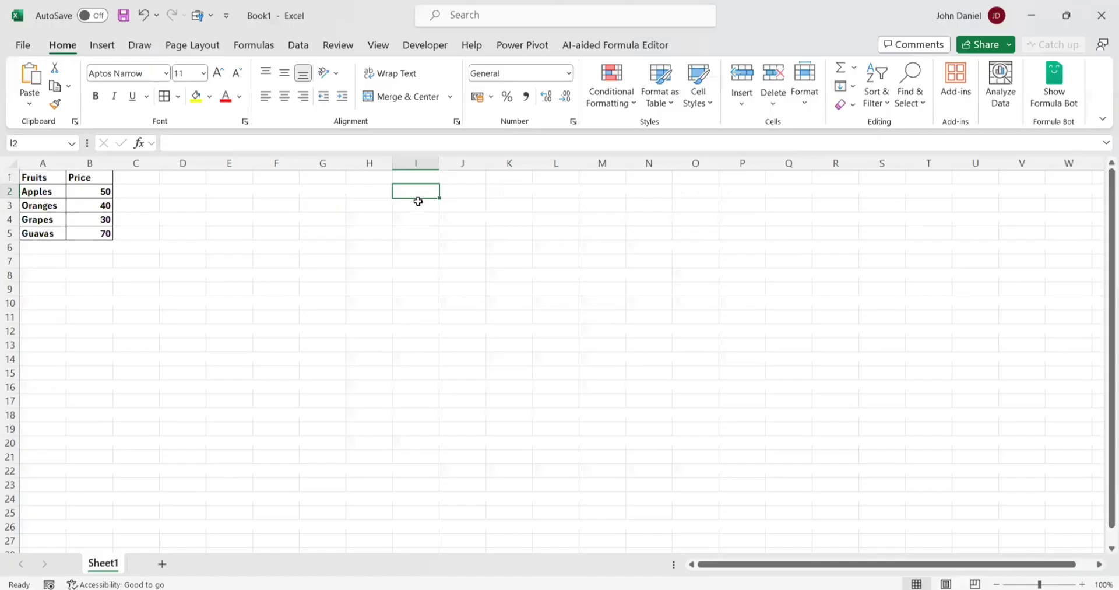
left_click(235, 176)
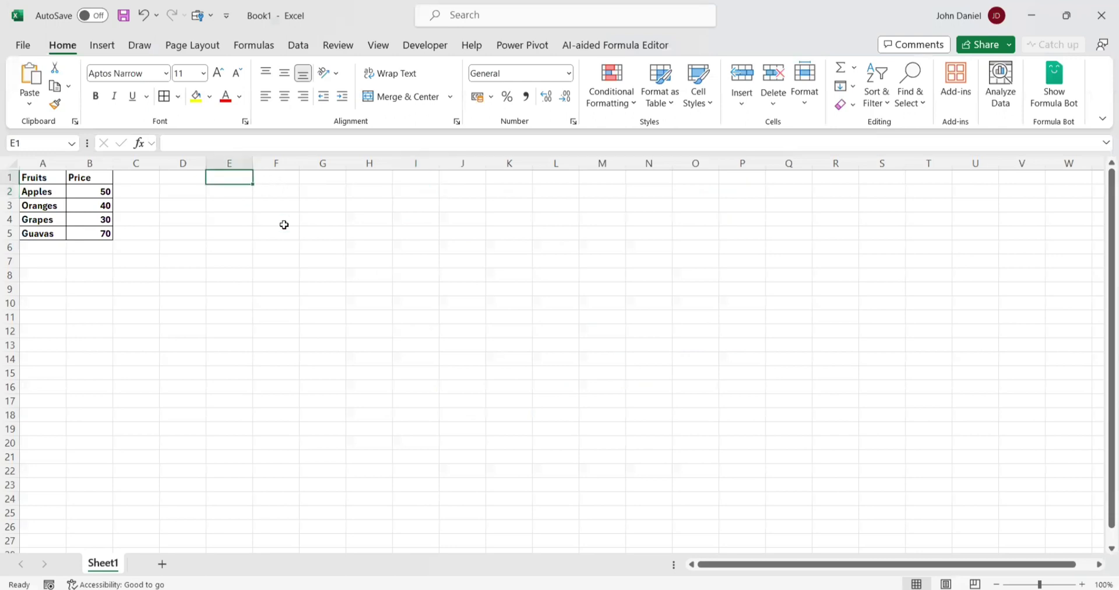
key("shift+Down")
key("shift+Right")
key("shift+Right")
key("shift+Right")
key("shift+Right")
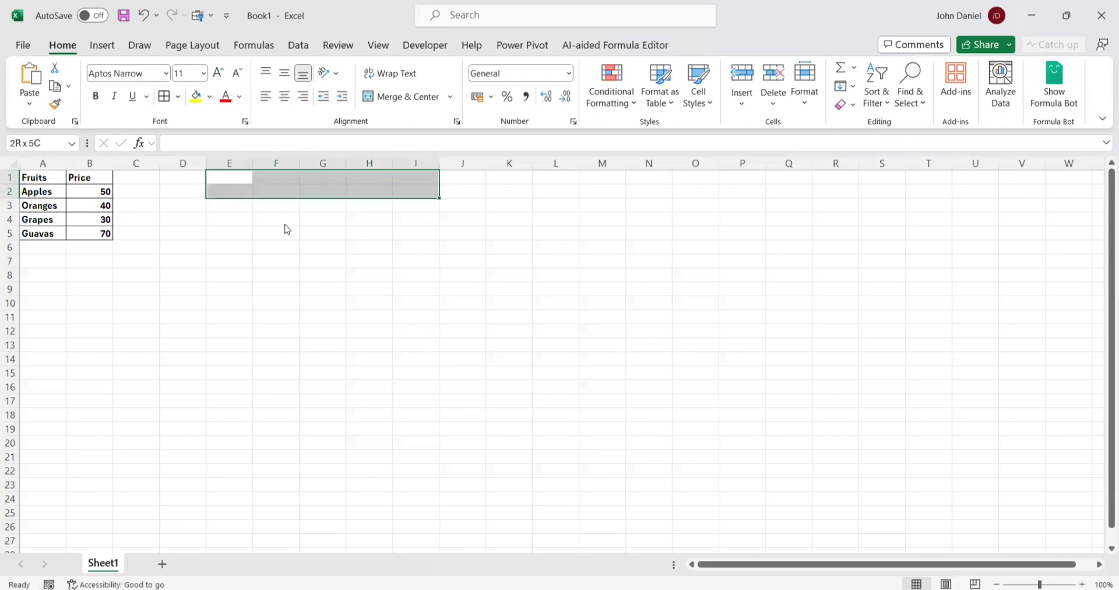
- Pick cell E1, then select the =TRANSPOSE(A1:B5) formula in ChatGPT's reply
key("alt+Tab")
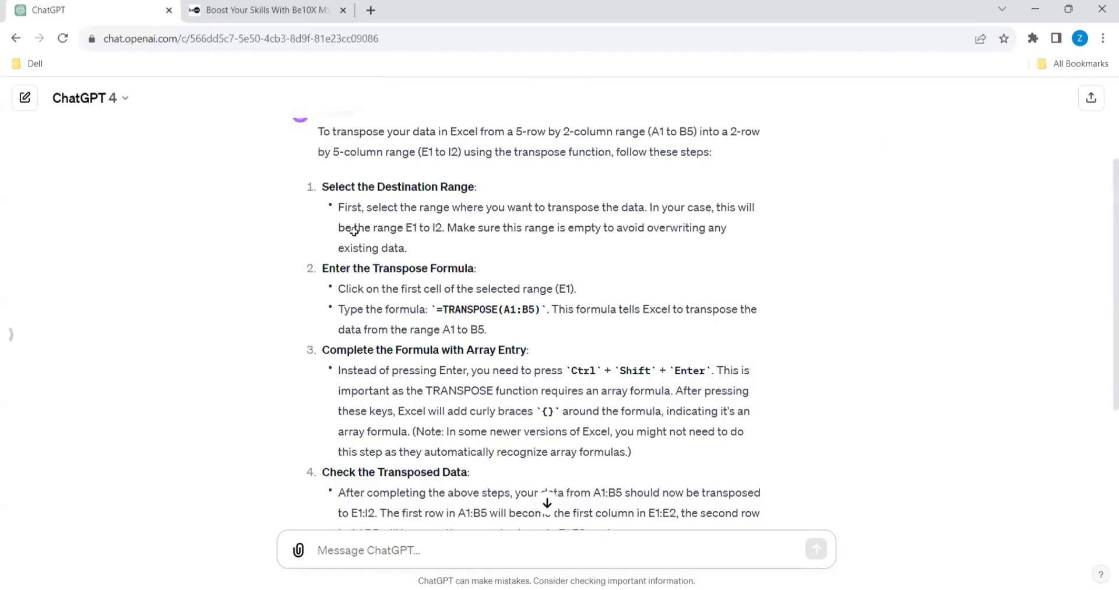
key("alt+Tab")
left_click(242, 176)
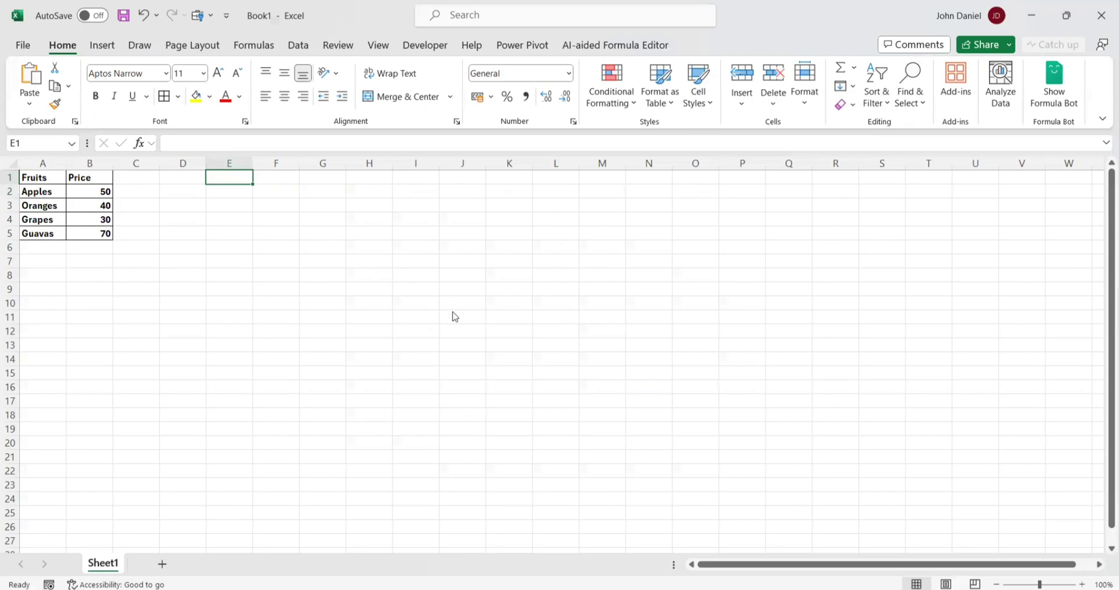
key("alt+Tab")
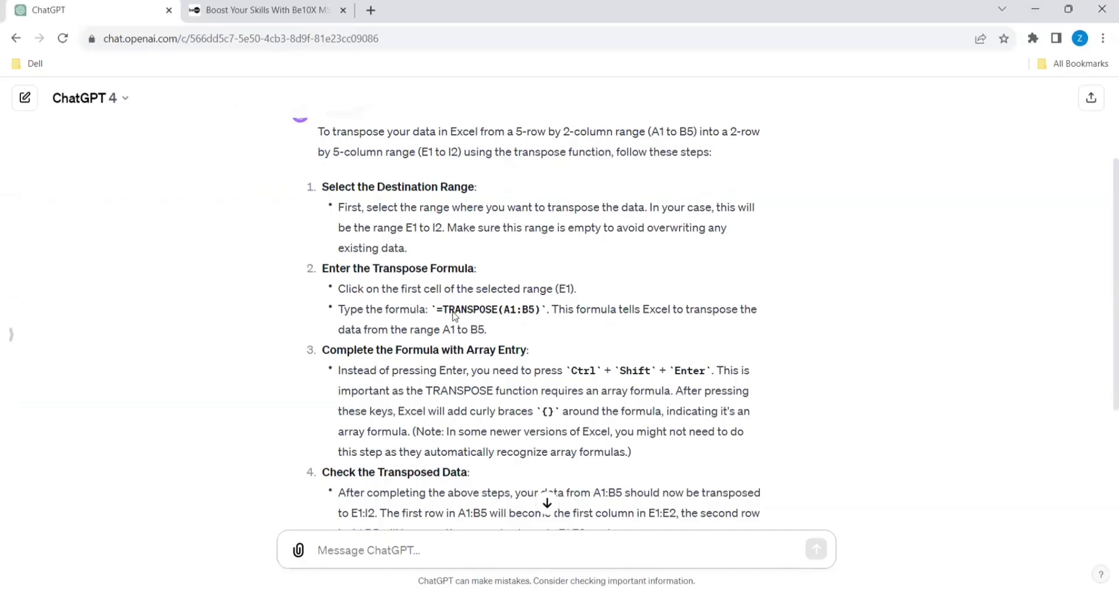
left_click_drag(436, 309, 540, 309)
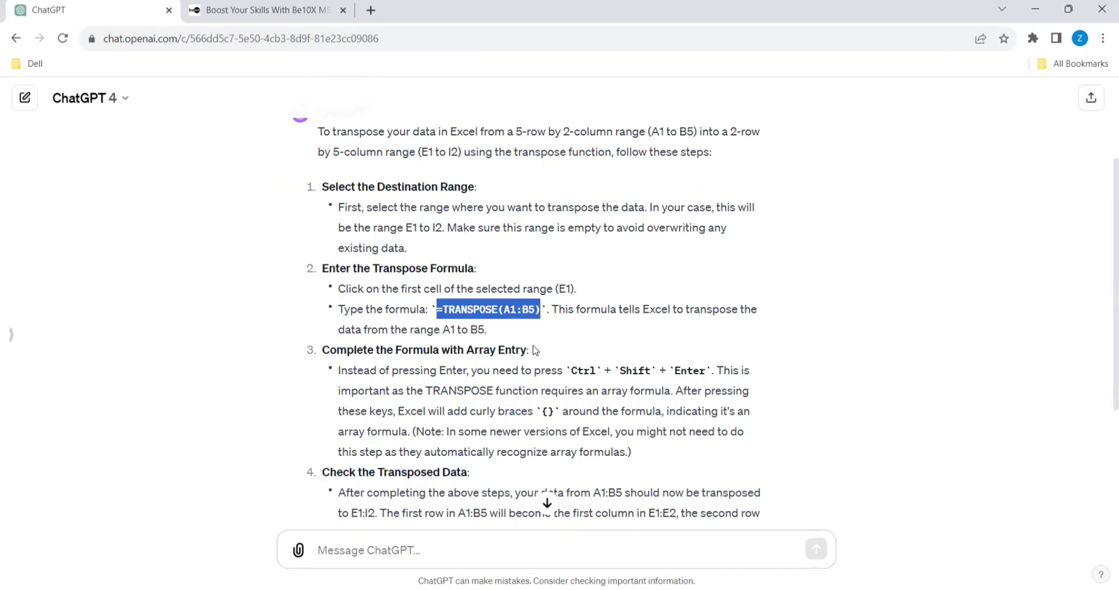
- Insert =TRANSPOSE(A1:B5) in E1 from Formulas > Lookup & Reference, filling E1:I2
key("alt+Tab")
left_click(254, 46)
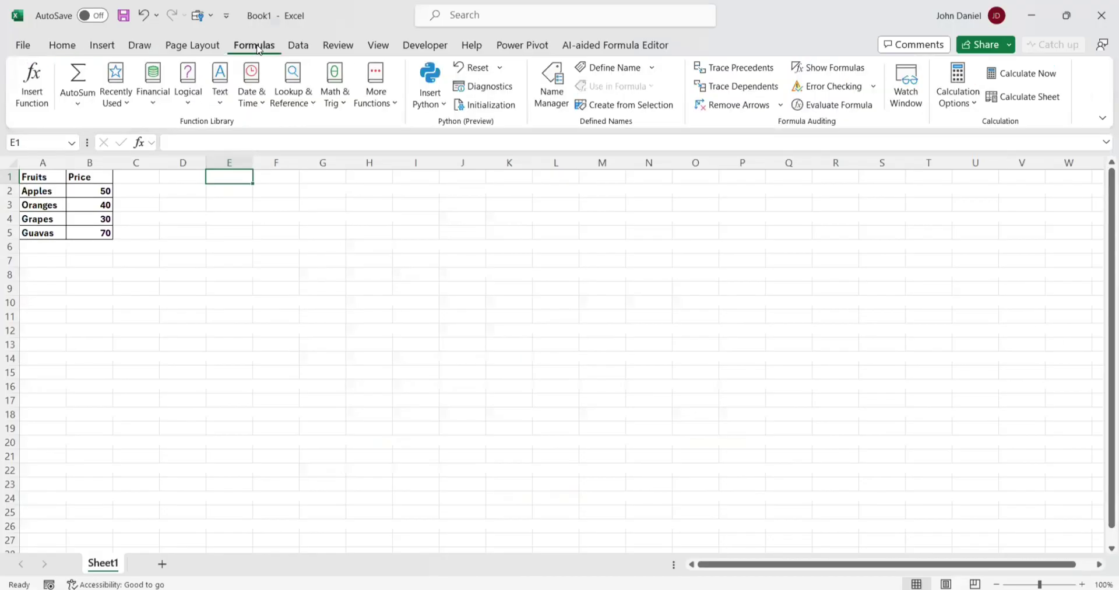
left_click(296, 106)
scroll(315, 285, "down", 3)
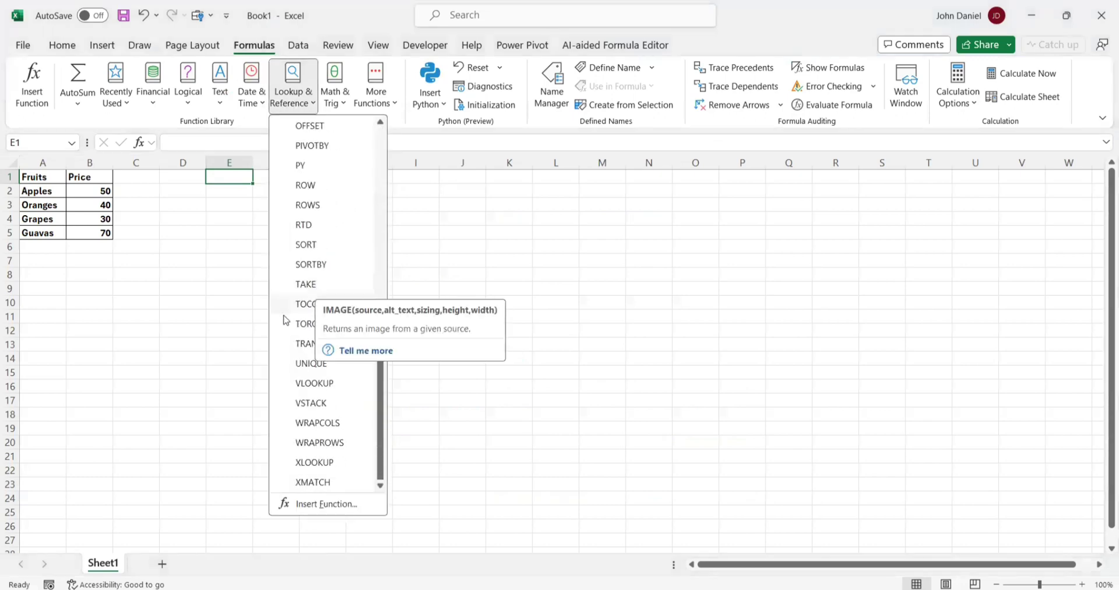
left_click(307, 344)
left_click(41, 178)
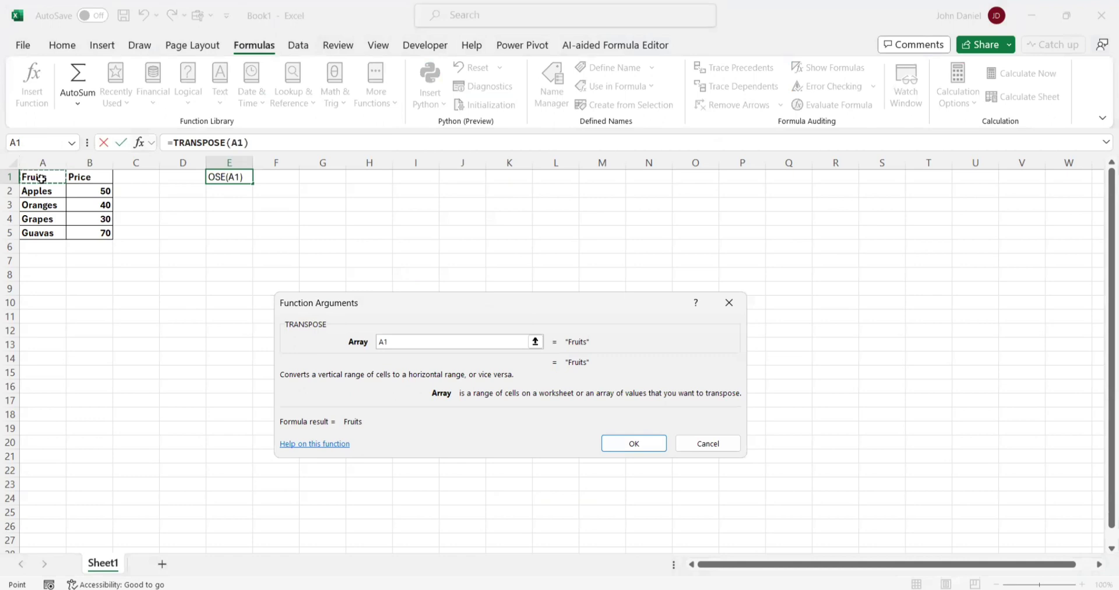
key("shift+Right")
key("shift+Down")
key("shift+Down")
key("shift+Down")
key("shift+Down")
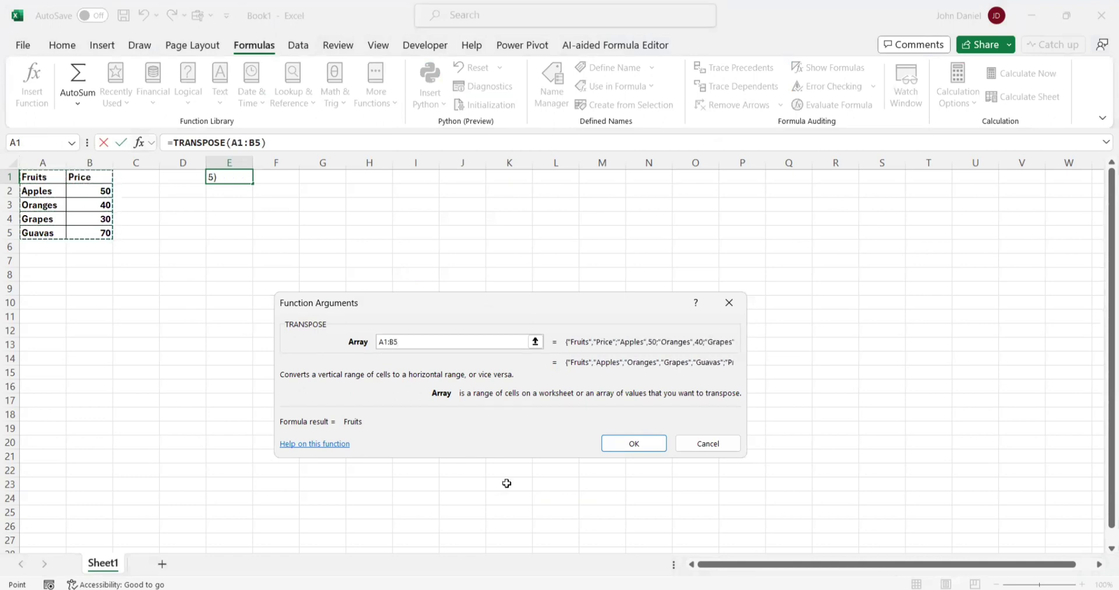
left_click(623, 450)
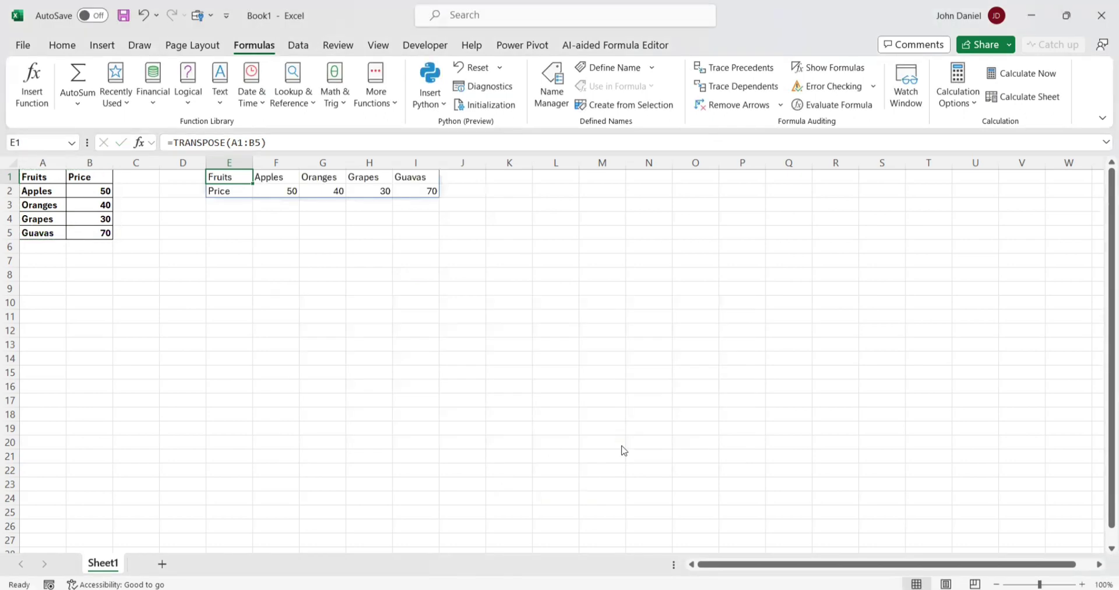
key("alt+Tab")
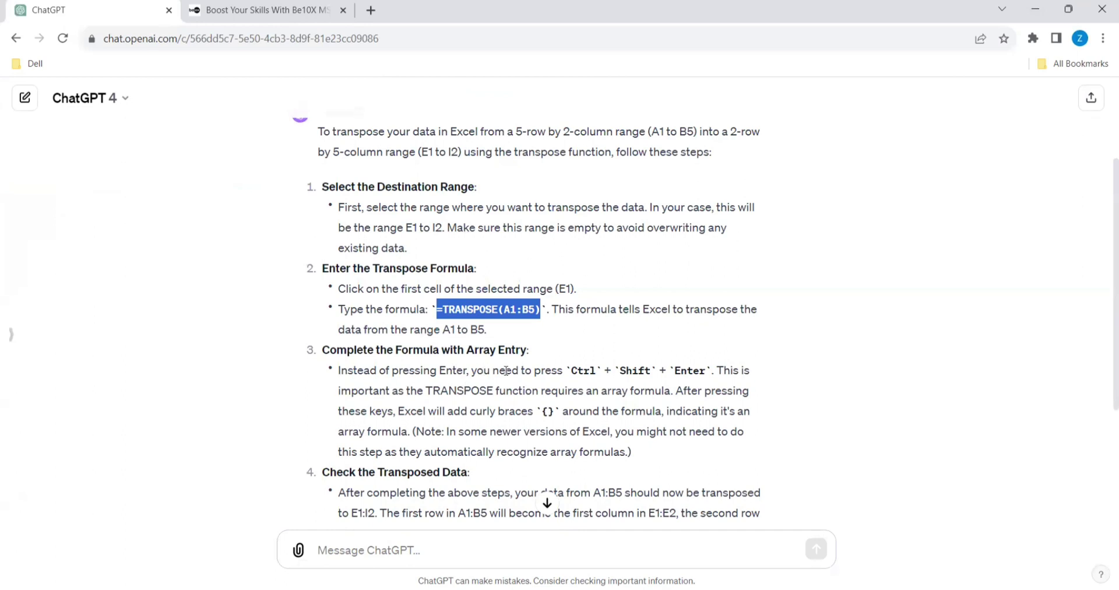
- Make the transposed rows E1:I2 bold with Ctrl+B
left_click_drag(545, 371, 713, 373)
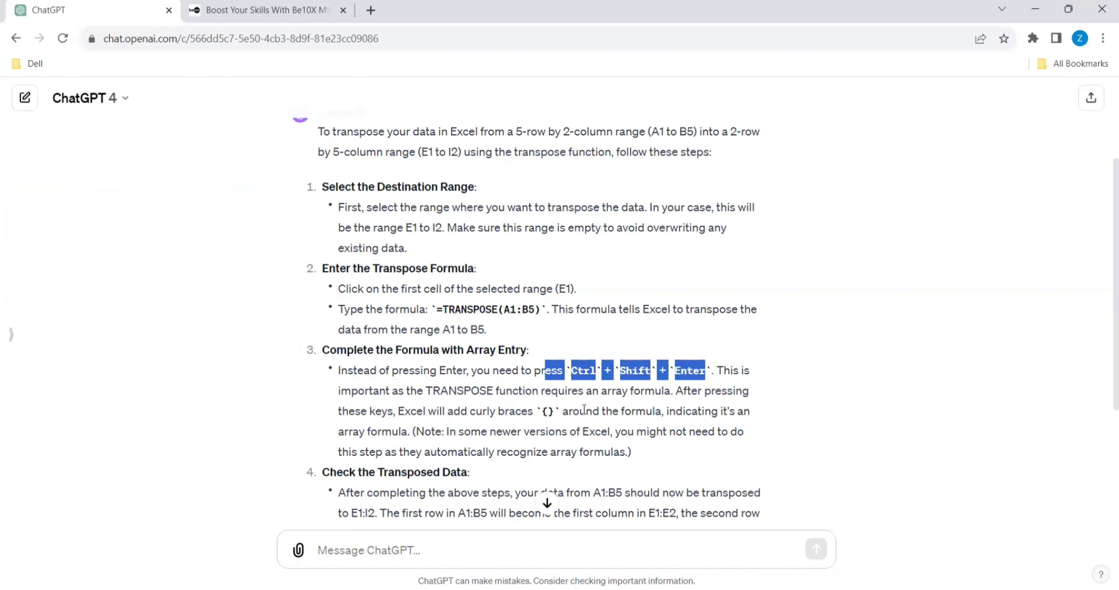
key("alt+Tab")
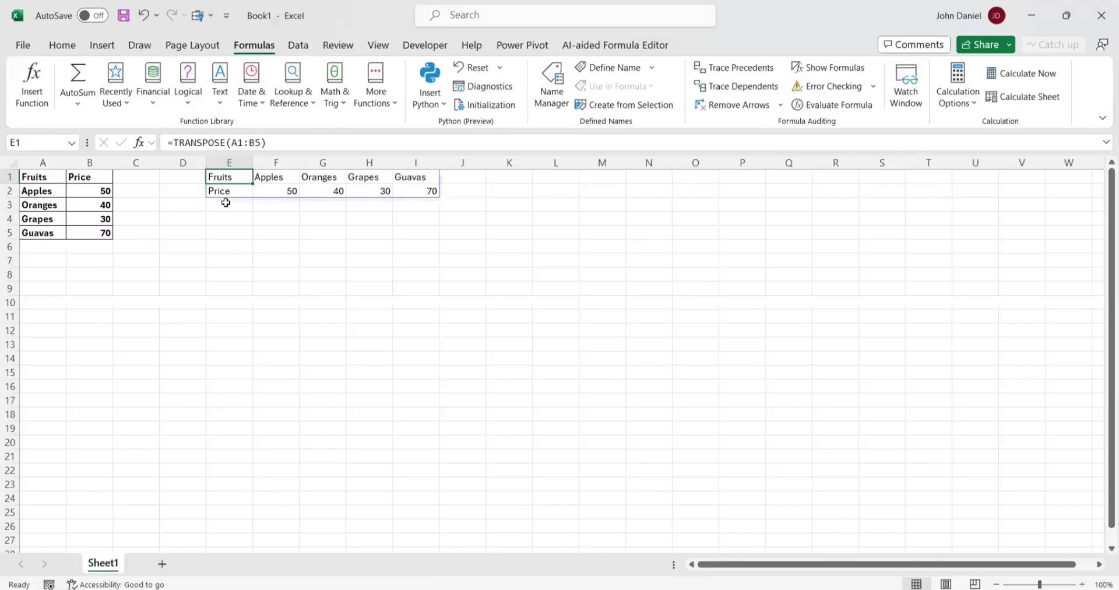
left_click(228, 178)
key("shift+Down")
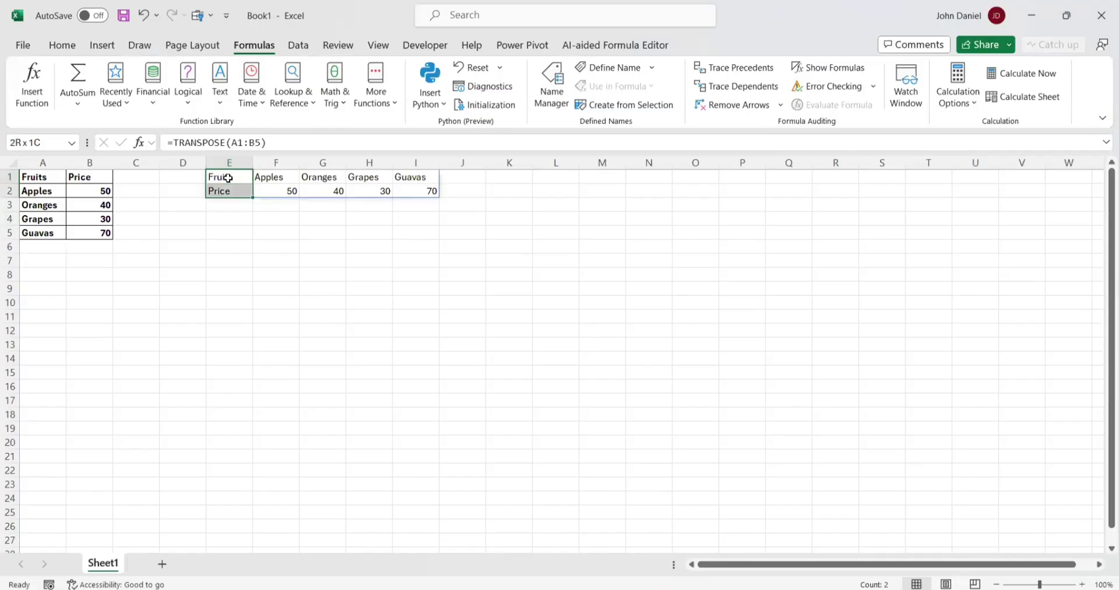
key("shift+Right")
key("shift+Right")
key("shift+Right")
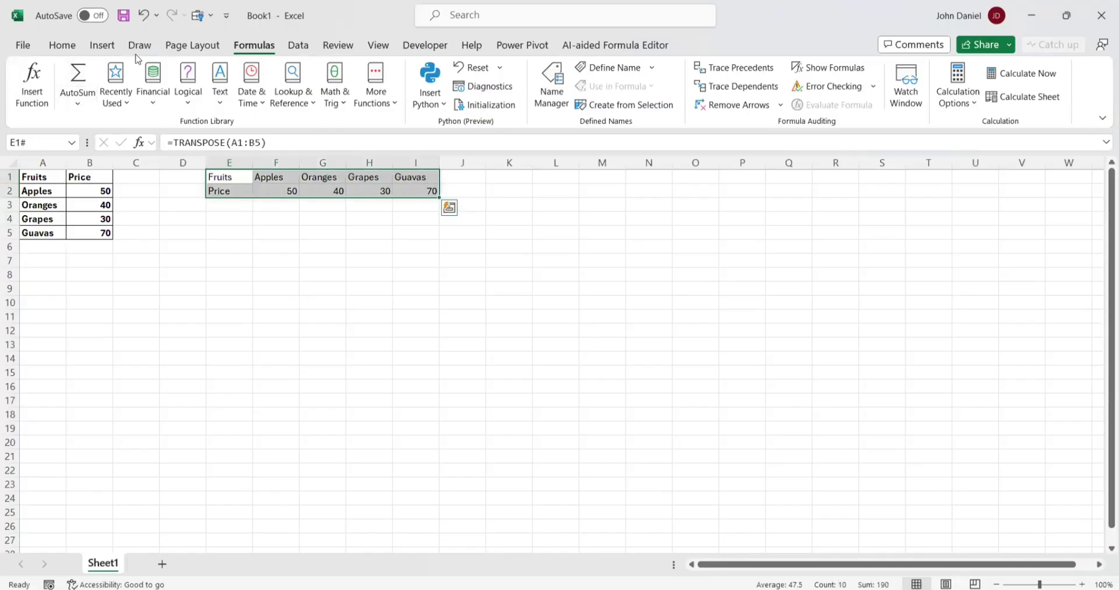
key("ctrl+b")
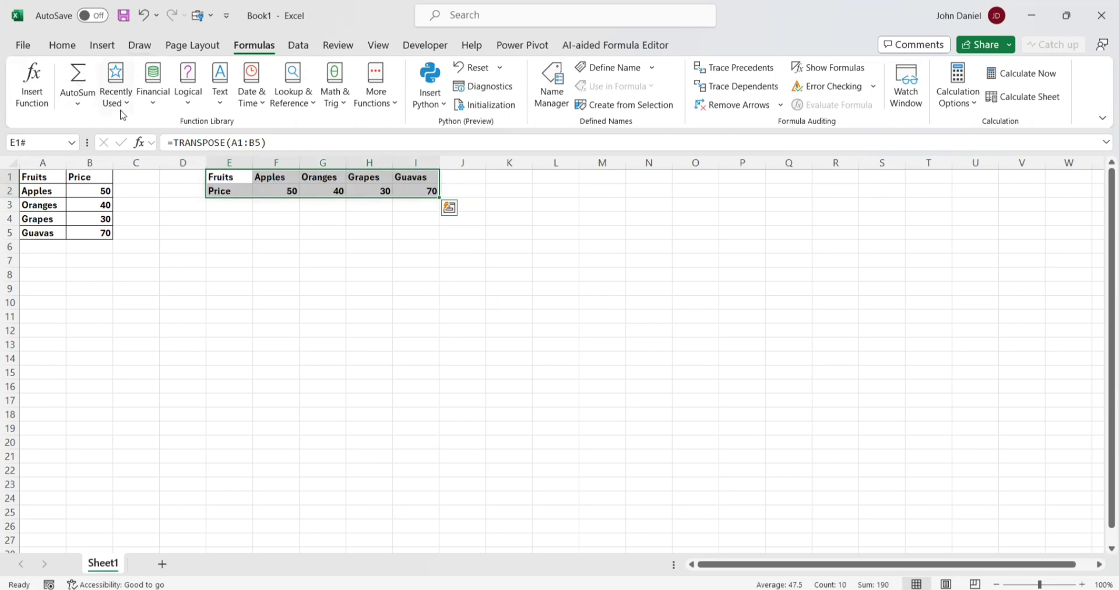
left_click(176, 304)
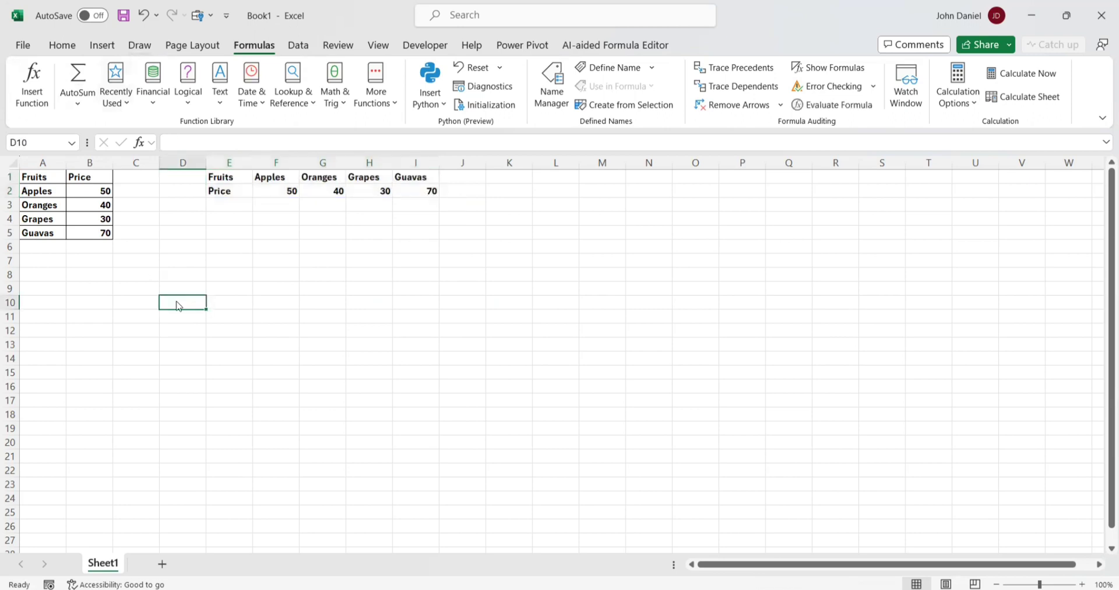
key("alt+Tab")
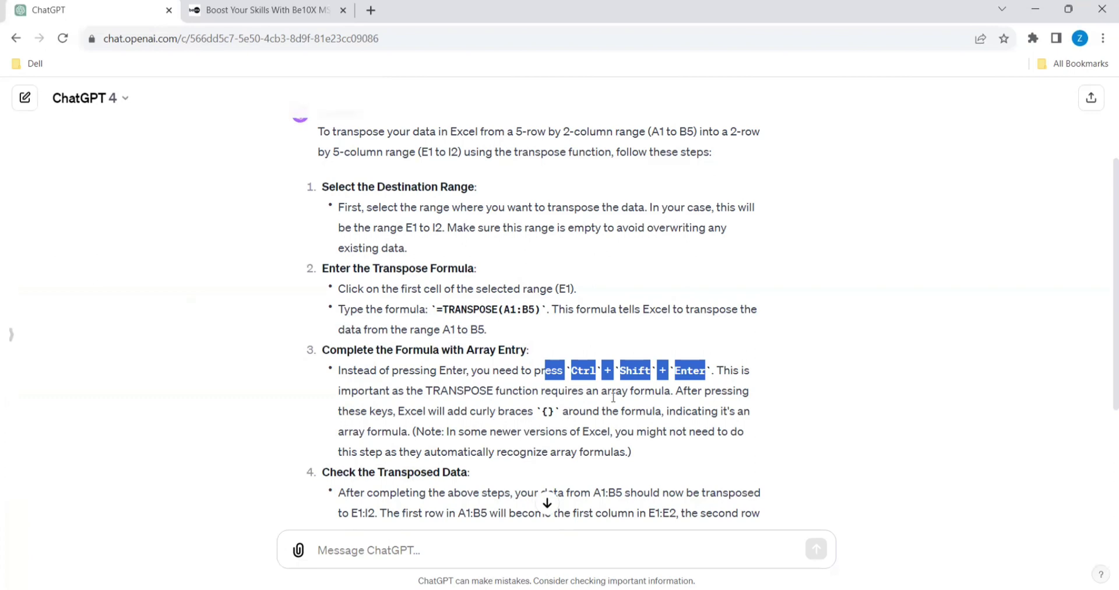
- Scroll through the rest of ChatGPT's answer, including its array-formula note
scroll(610, 434, "down", 1)
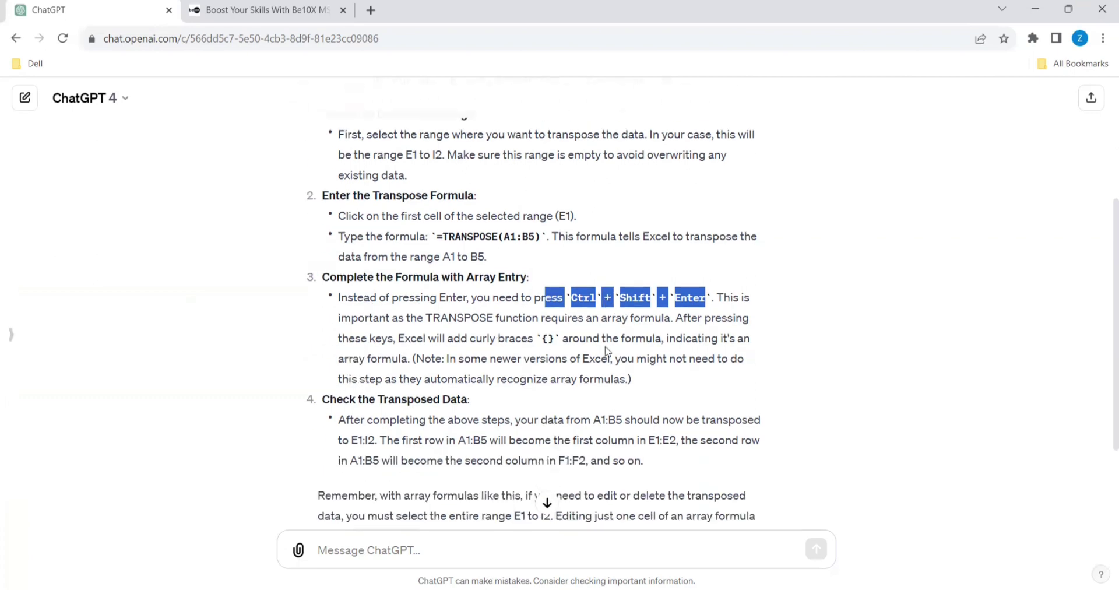
scroll(639, 364, "down", 1)
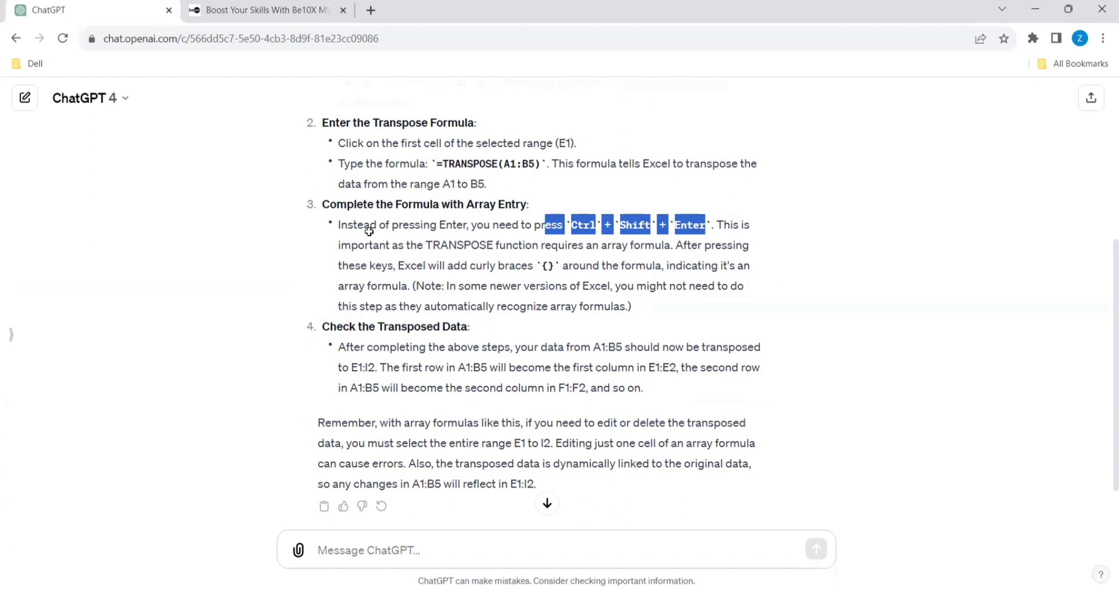
key("alt+Tab")
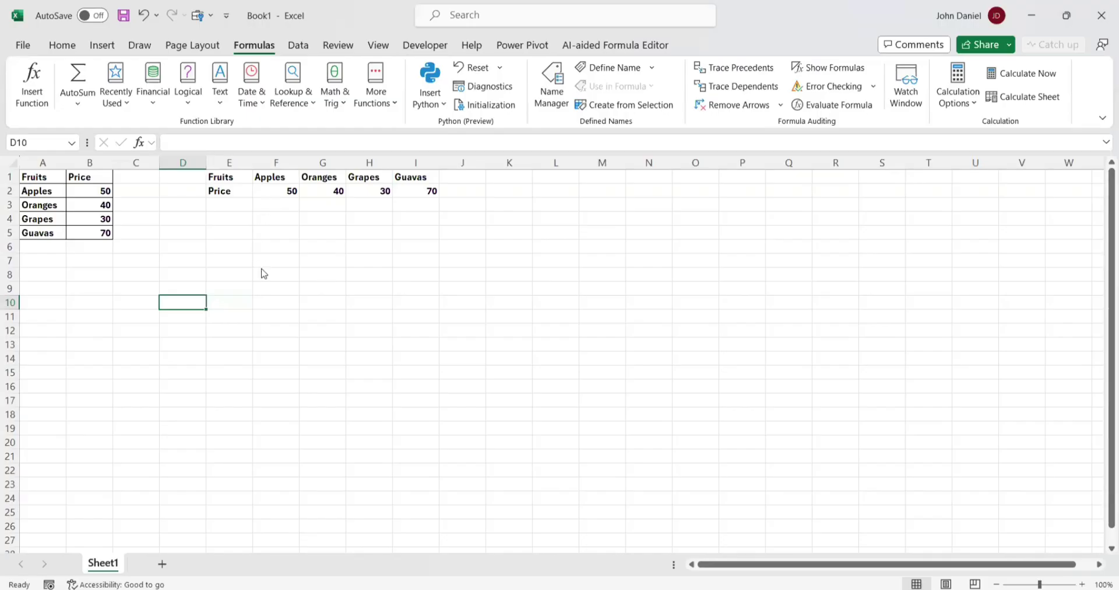
- Review the E1:I2 result and choose E11 as the vertical destination
left_click(220, 178)
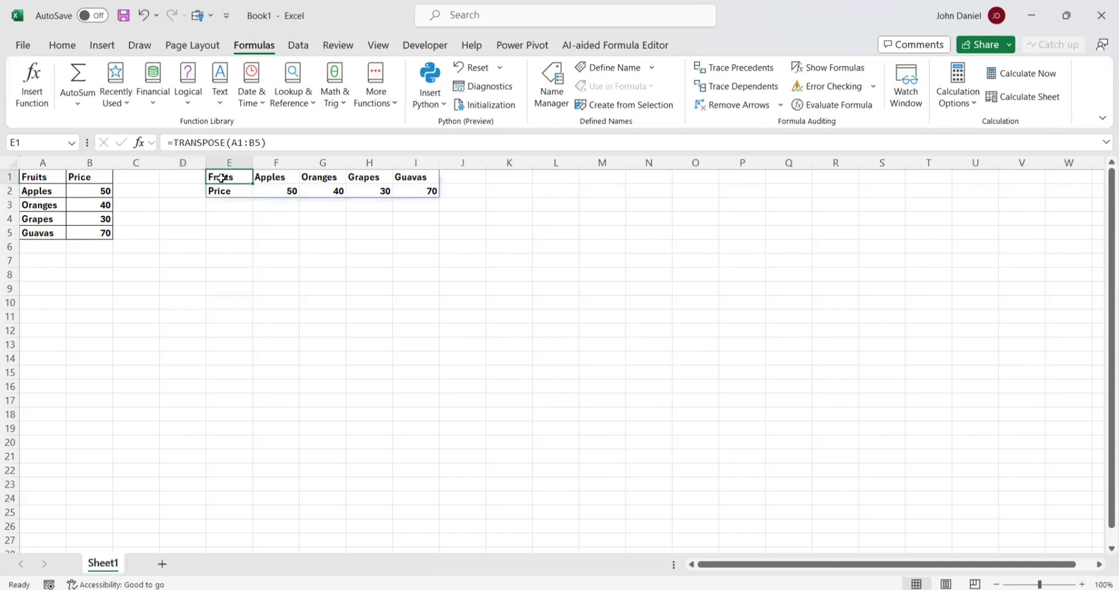
left_click(232, 312)
left_click(225, 177)
key("shift+Down")
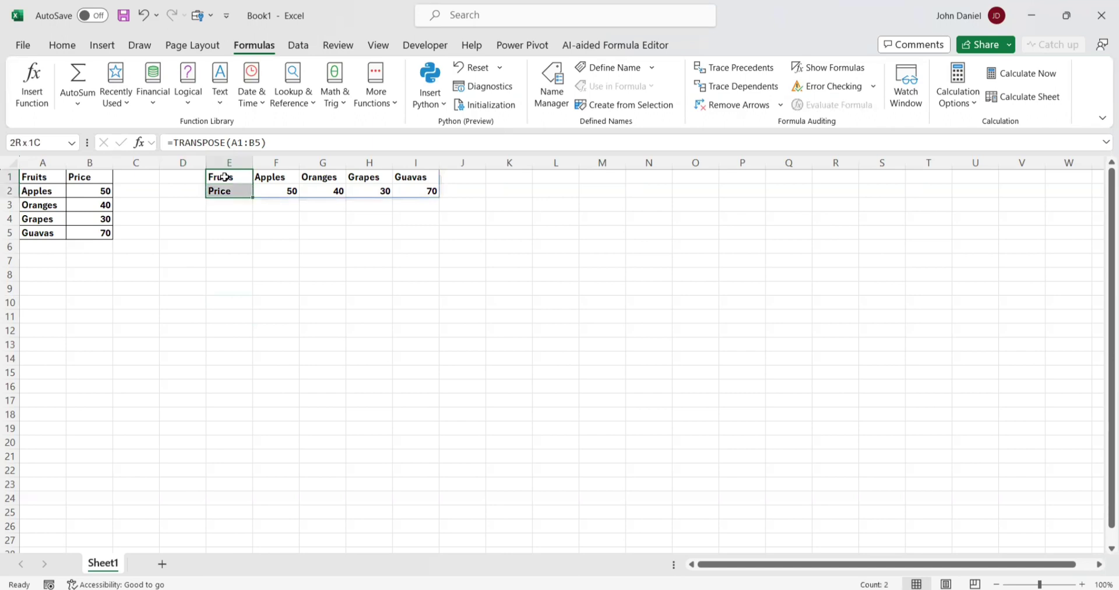
key("shift+Right")
key("shift+Right")
key("shift+Right")
key("shift+Right")
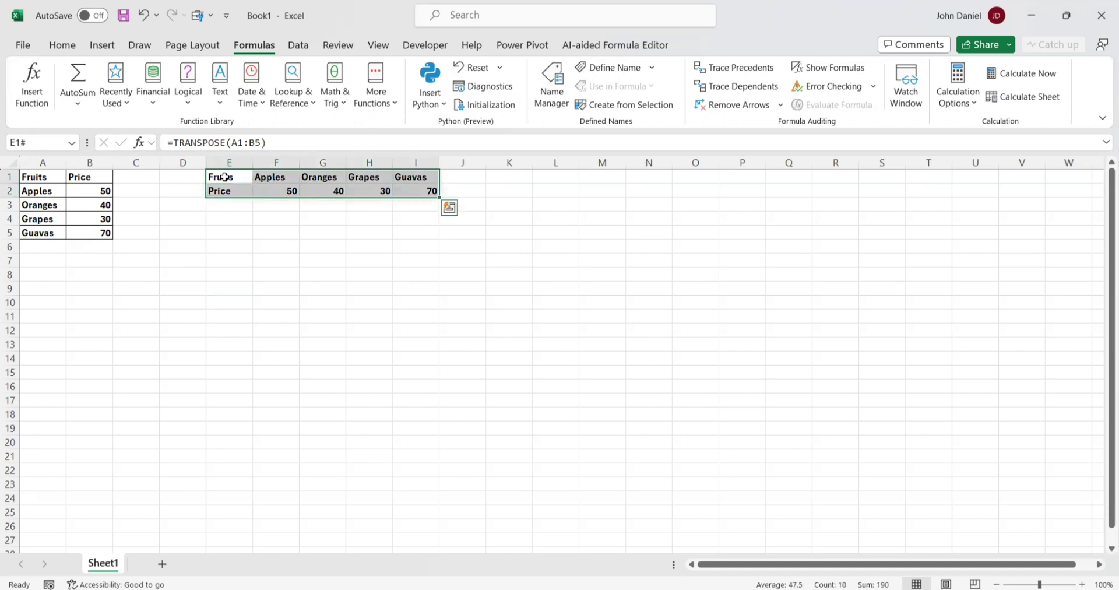
left_click(225, 322)
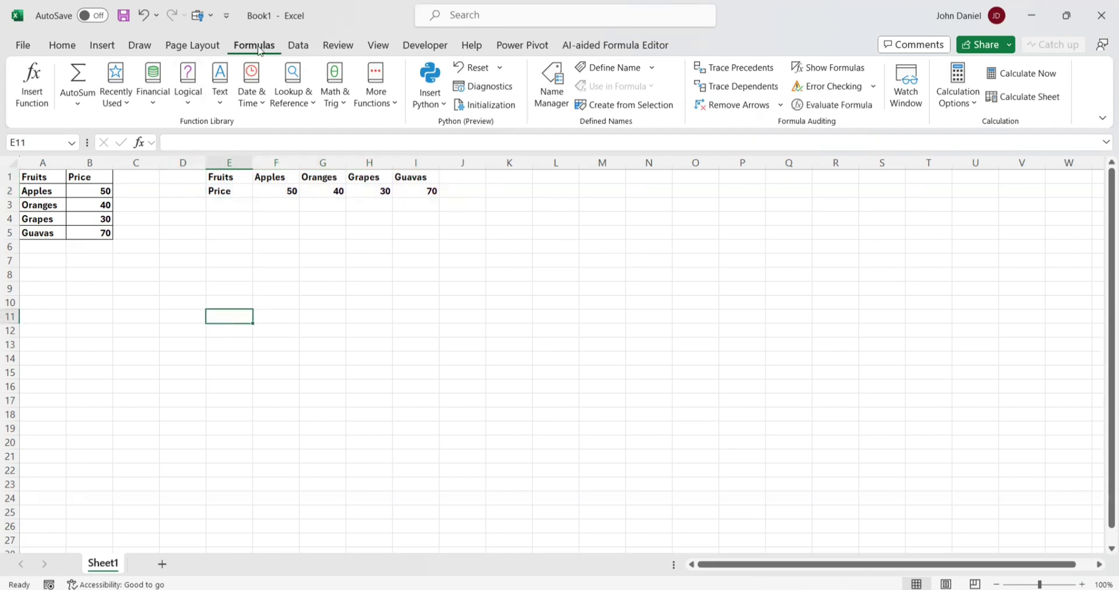
- Insert =TRANSPOSE(E1:I2) in E11 from the Lookup & Reference functions
left_click(289, 103)
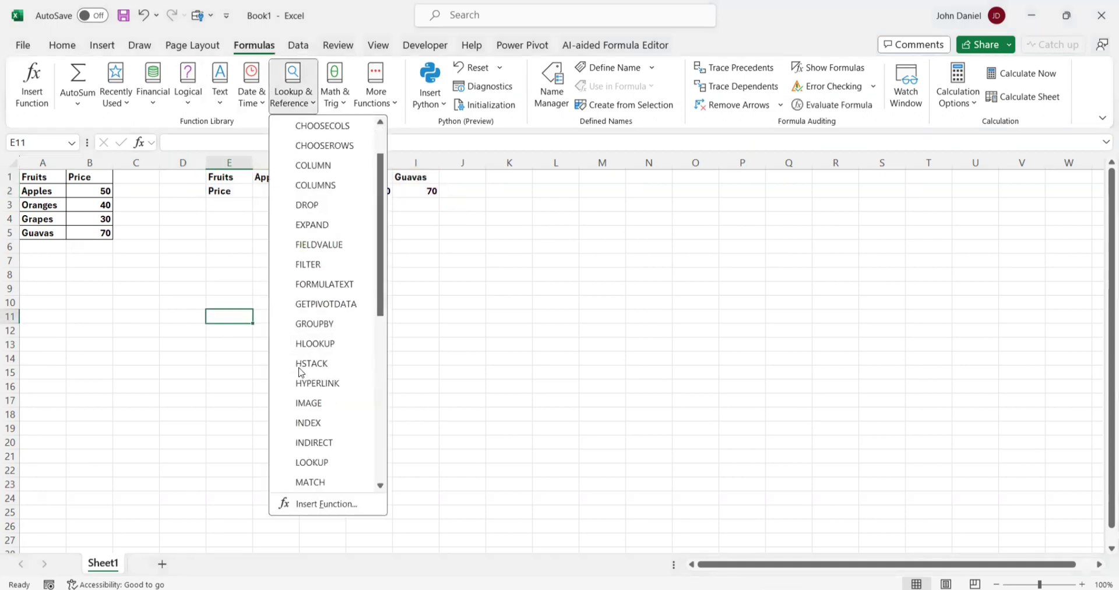
scroll(306, 364, "down", 4)
scroll(300, 371, "down", 1)
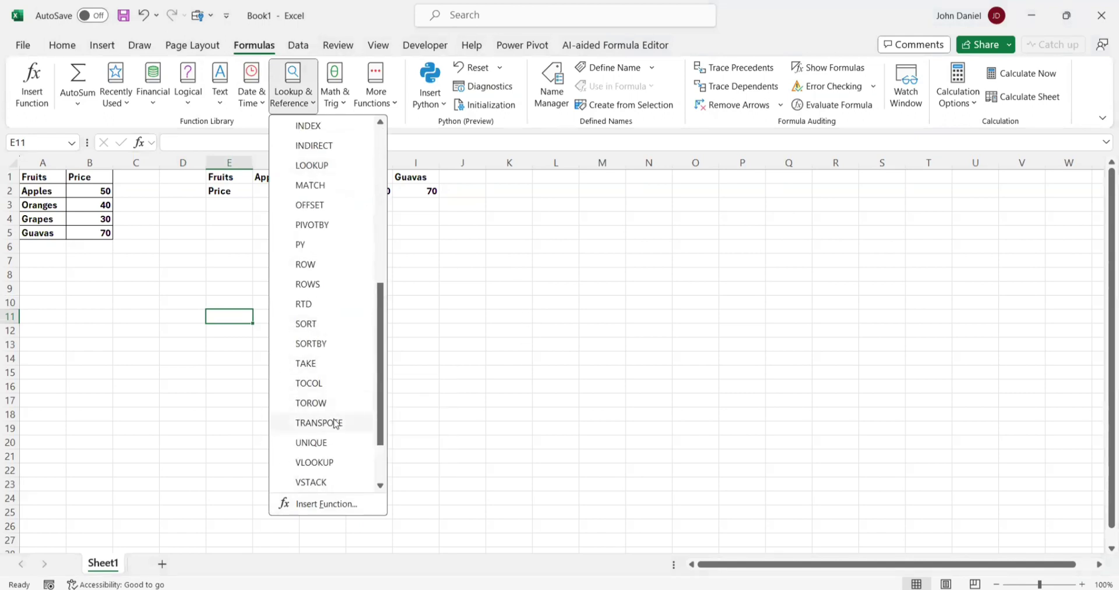
left_click(335, 424)
left_click(228, 178)
key("shift+Down")
key("shift+Right")
key("shift+Right")
key("shift+Right")
key("shift+Right")
key("shift+Right")
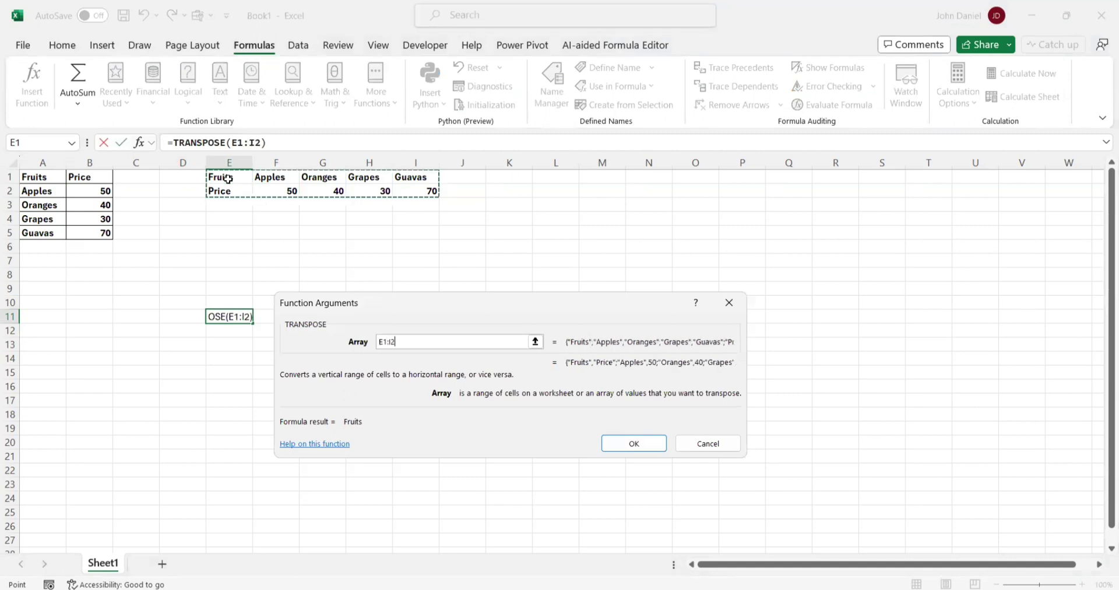
key("shift+Left")
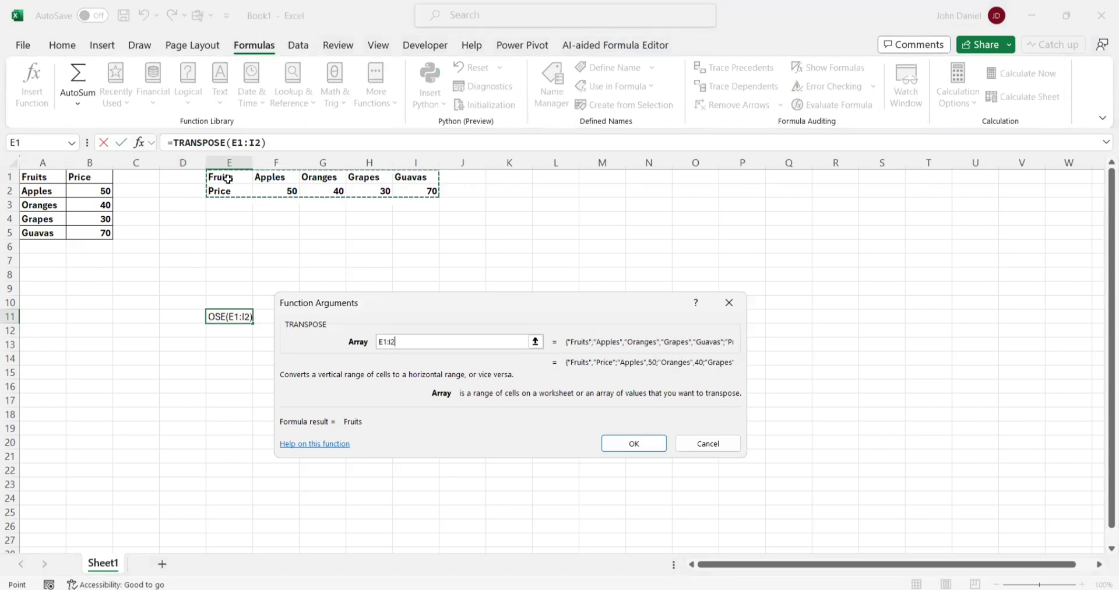
left_click(619, 441)
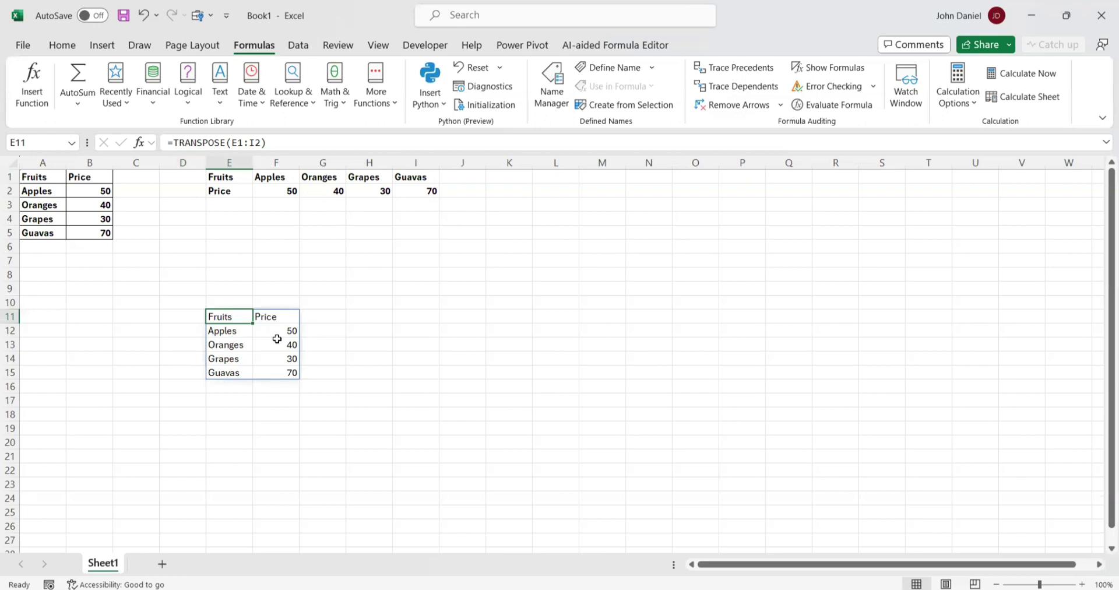
- Bold the vertical Fruits and Price table in E11:F15
key("shift+Right")
key("shift+Down")
key("shift+Down")
key("shift+Down")
key("shift+Down")
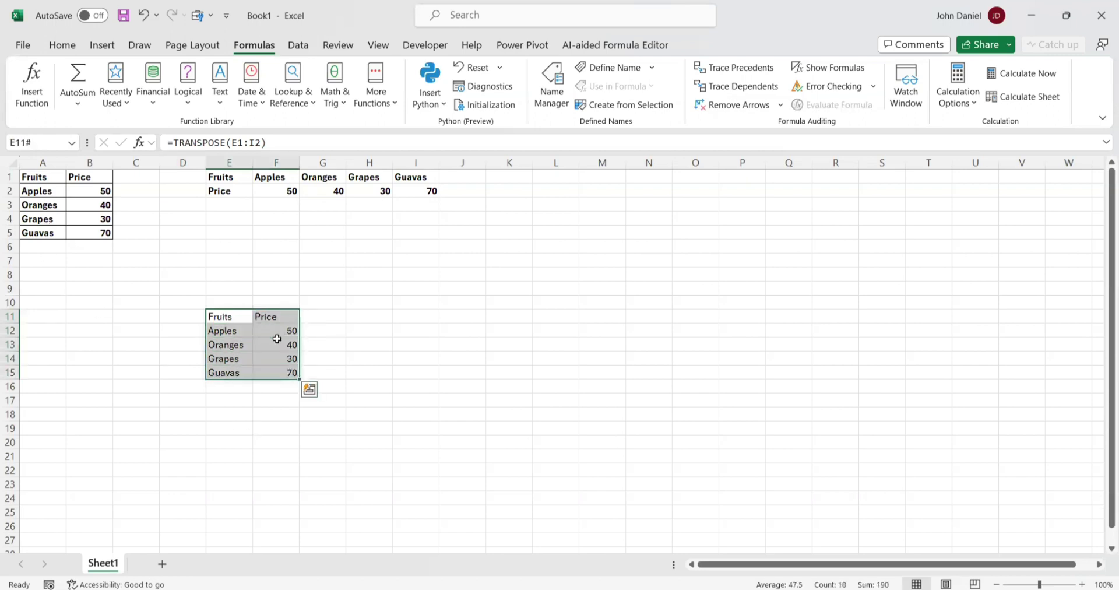
key("ctrl+b")
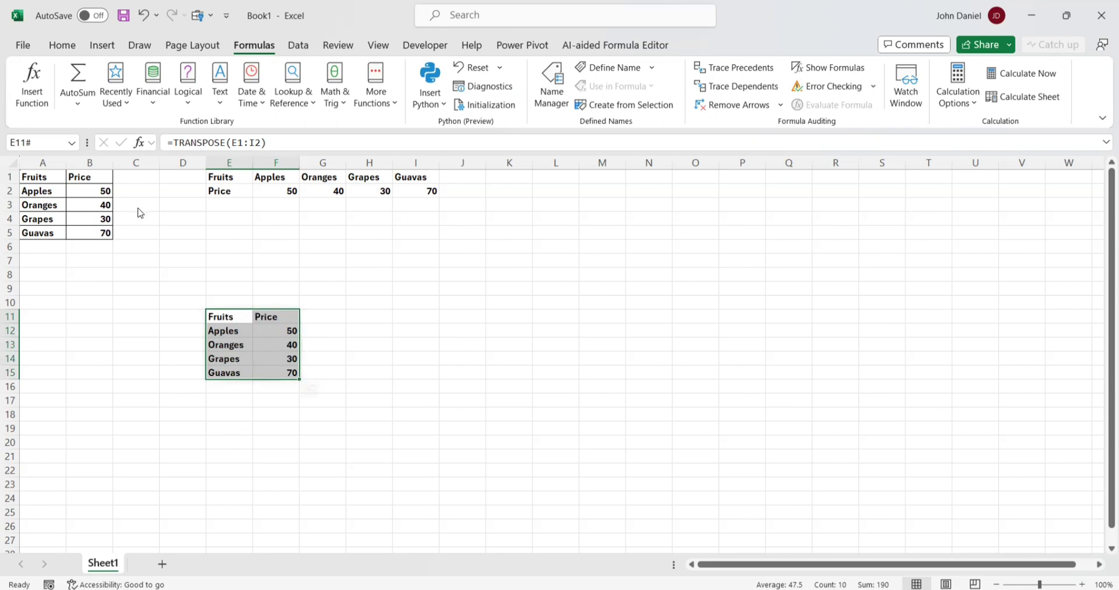
key("alt+Tab")
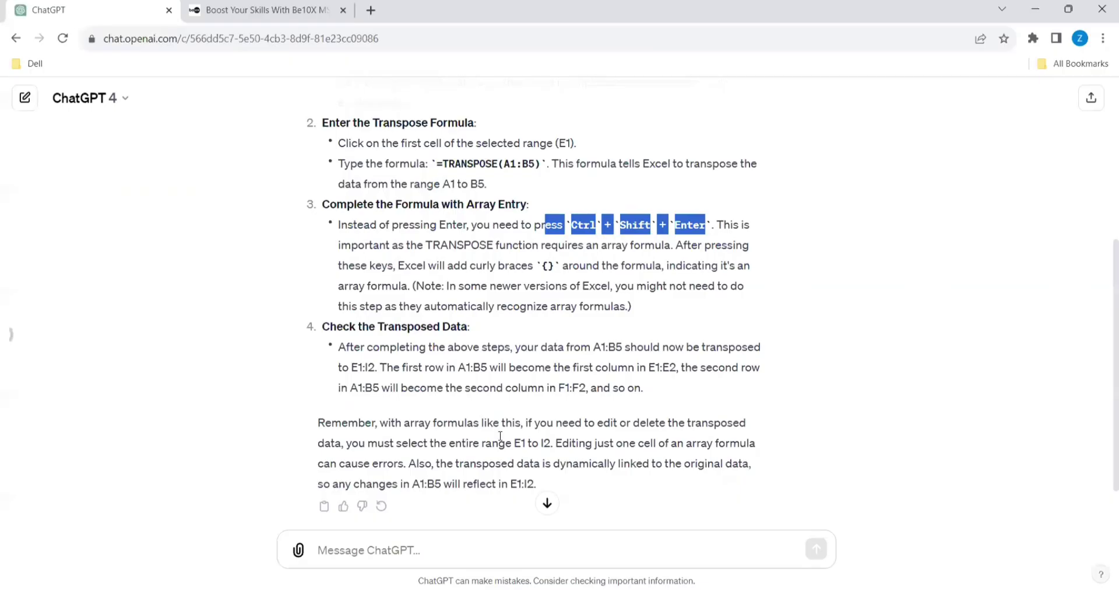